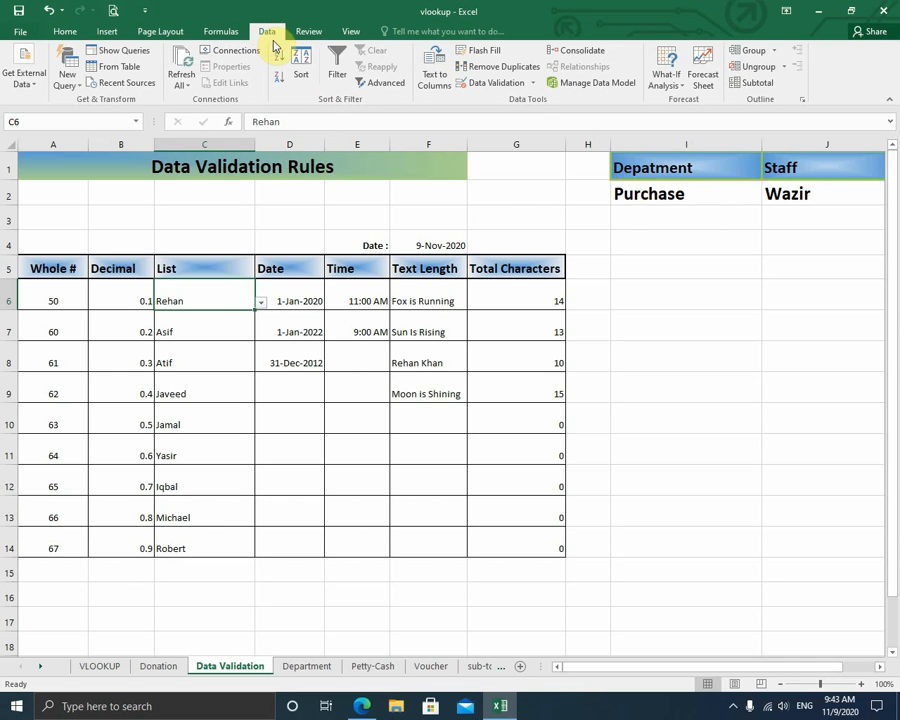
- Inspect the List cell's validation rule types, then close the dialog without changes
left_click(505, 88)
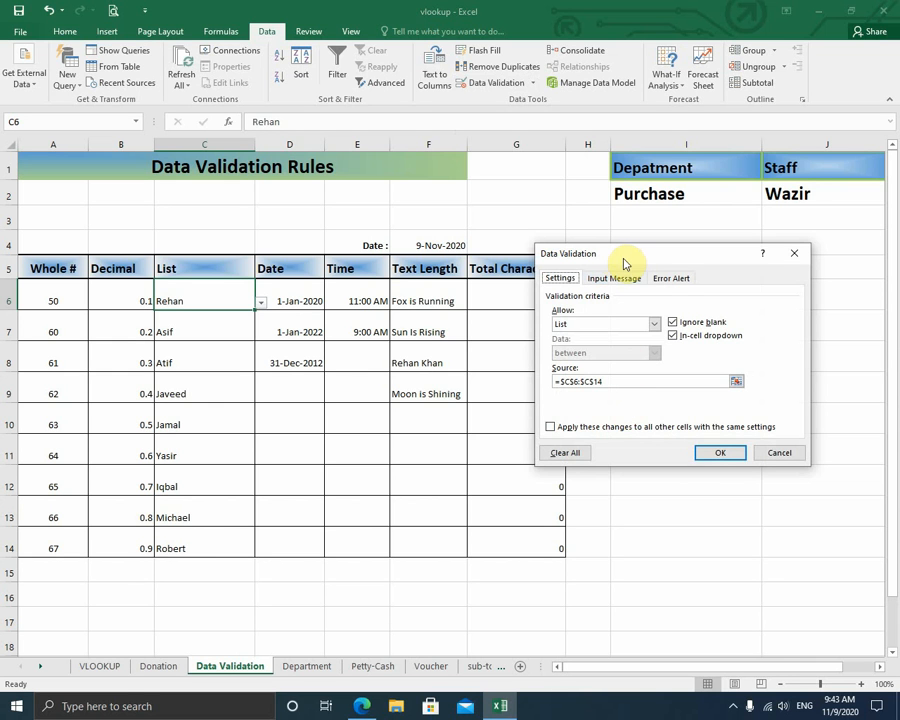
left_click_drag(612, 256, 534, 240)
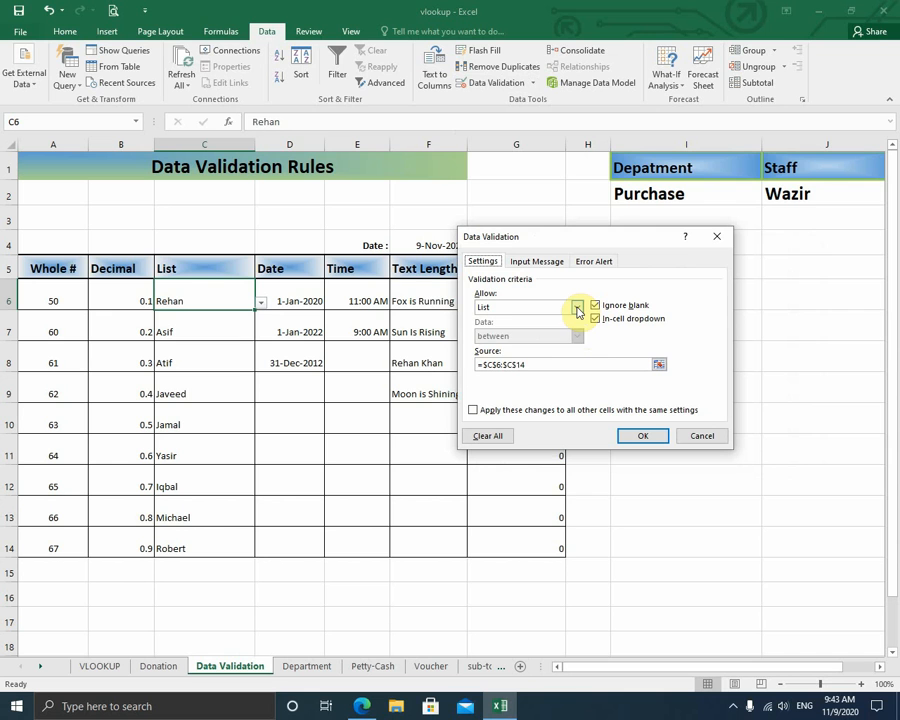
left_click(577, 308)
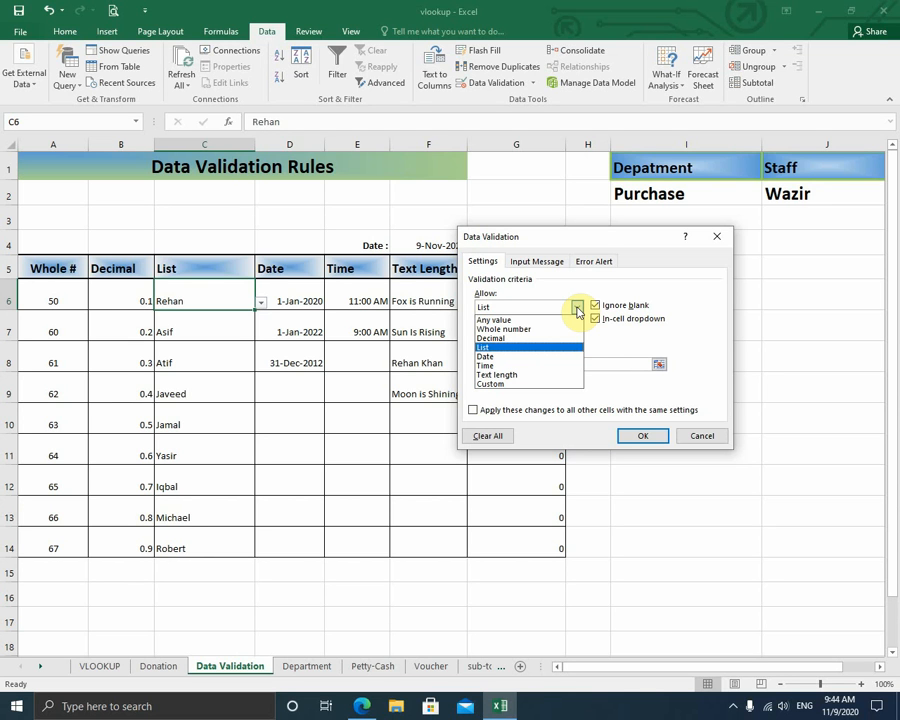
left_click(702, 434)
left_click(702, 435)
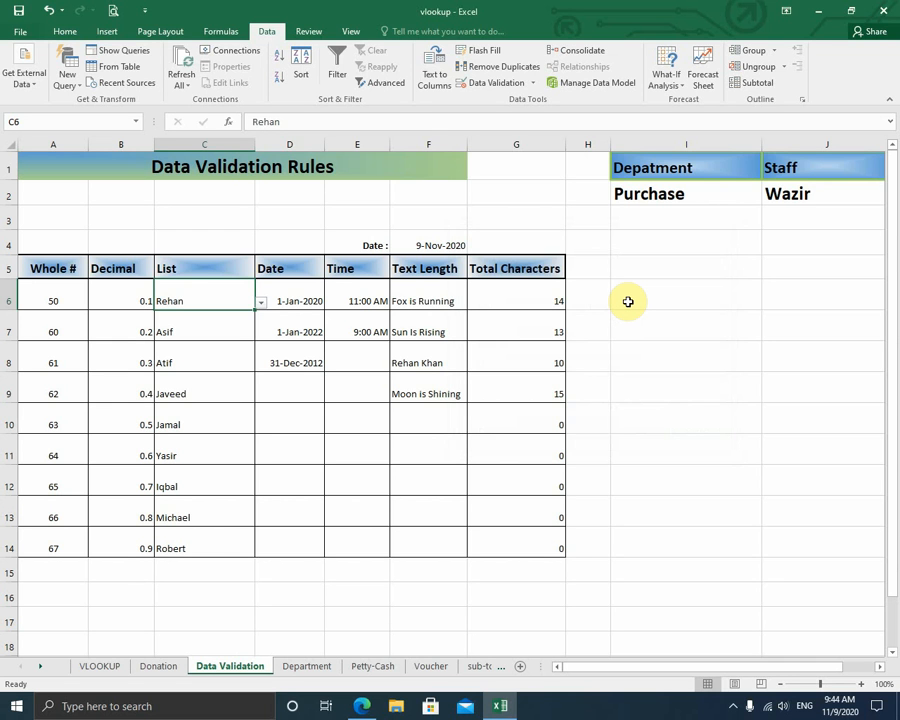
- Open A6's validation rule: whole number between 50 and 500
left_click_drag(64, 294, 38, 536)
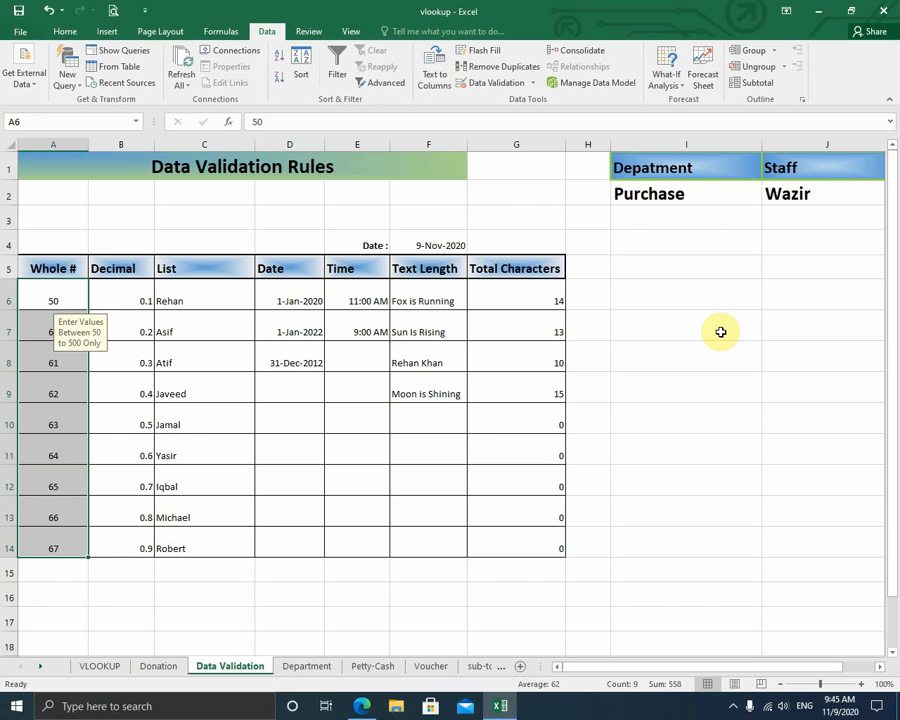
left_click(671, 305)
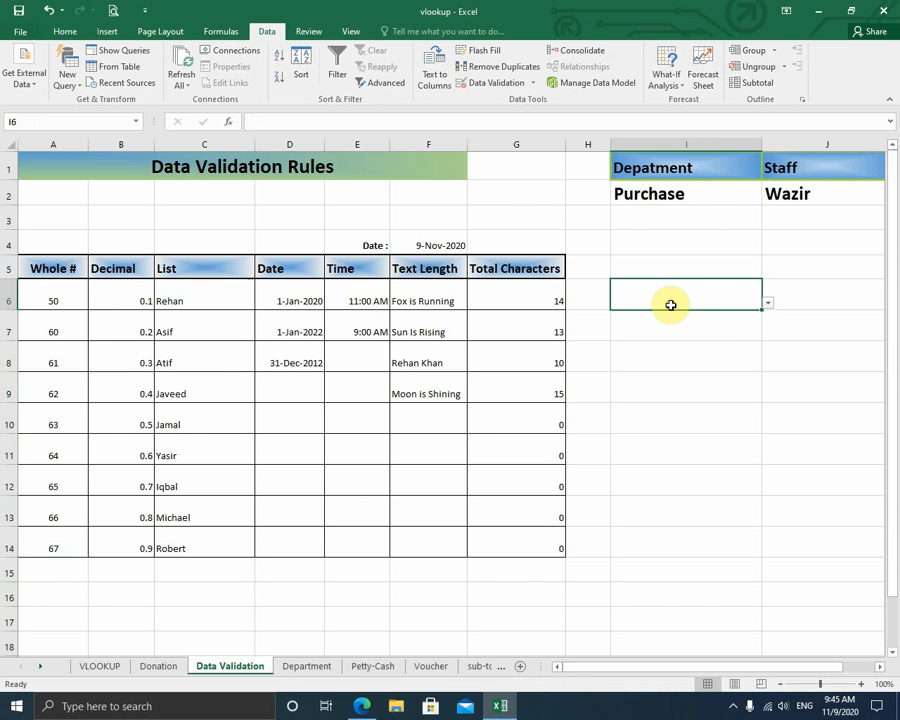
left_click(63, 300)
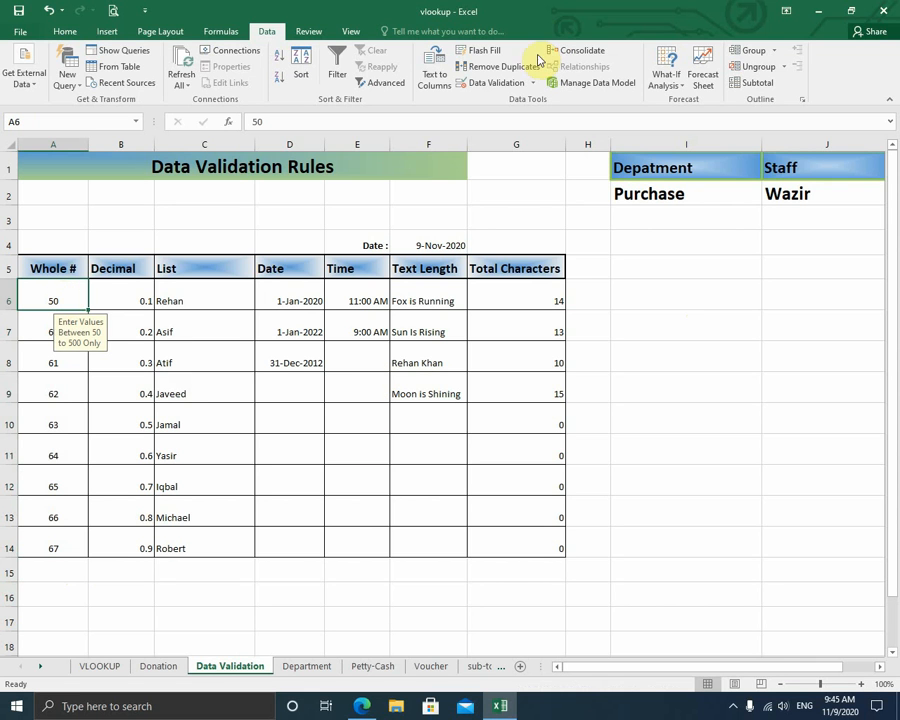
left_click(494, 82)
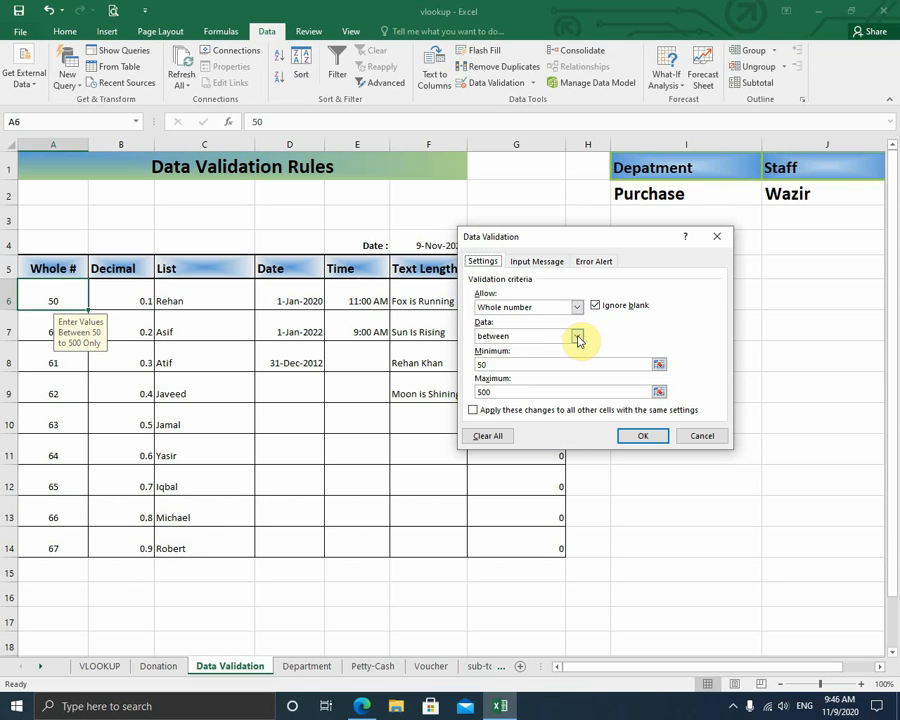
left_click(578, 337)
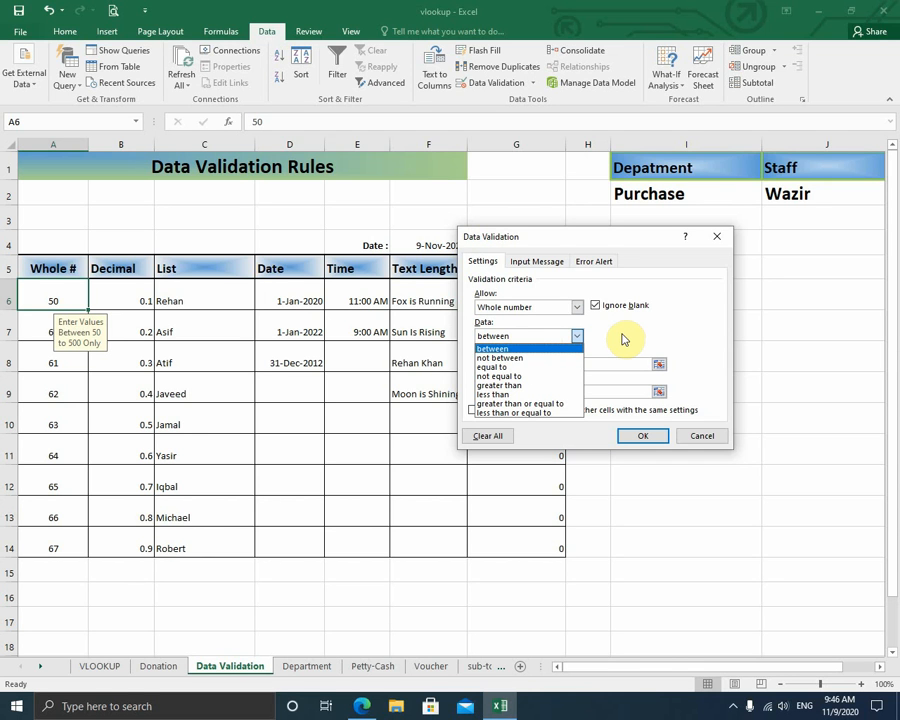
left_click(530, 348)
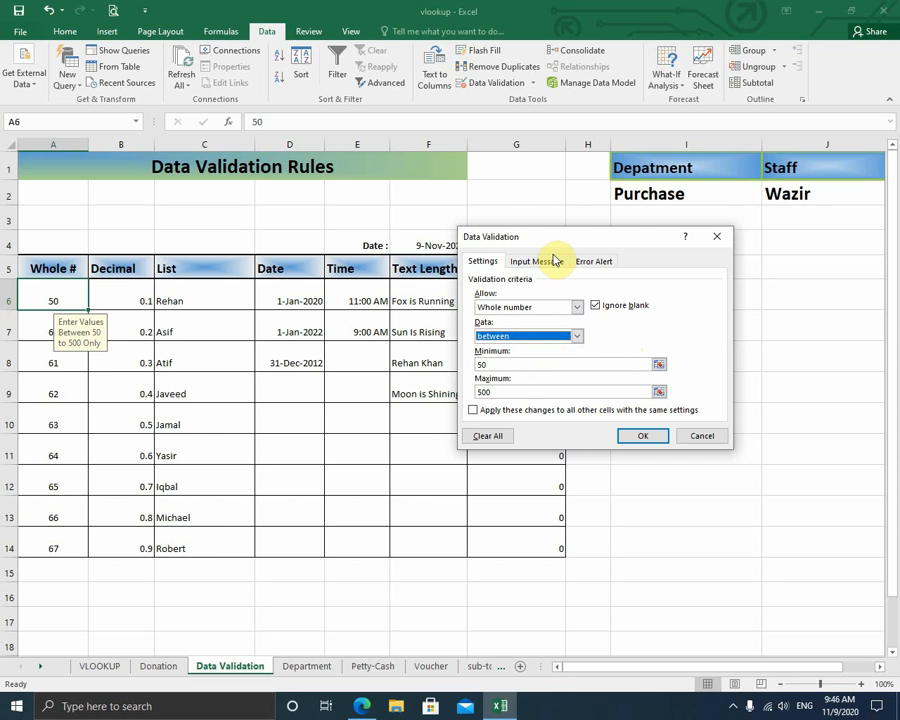
- Review A6's 50-to-500 input message, keep the Stop error alert style, and confirm
left_click(546, 263)
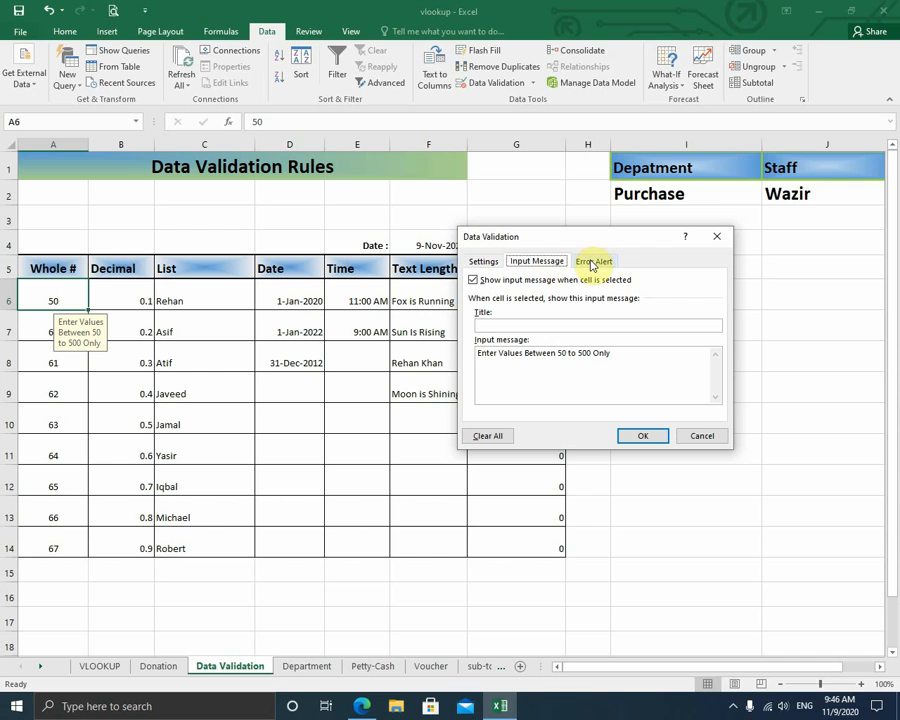
left_click(595, 261)
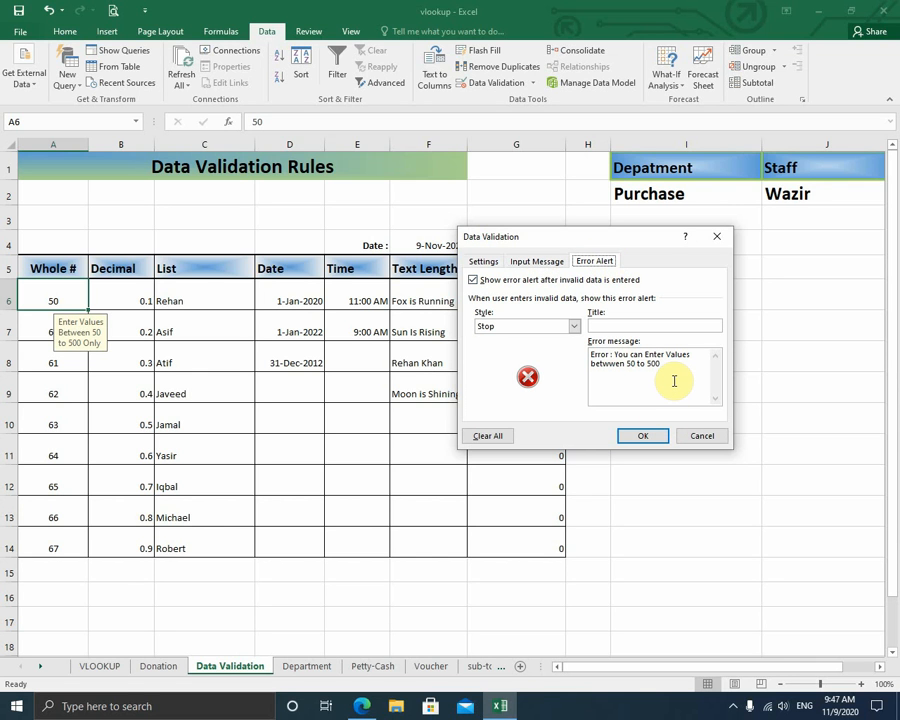
left_click(574, 326)
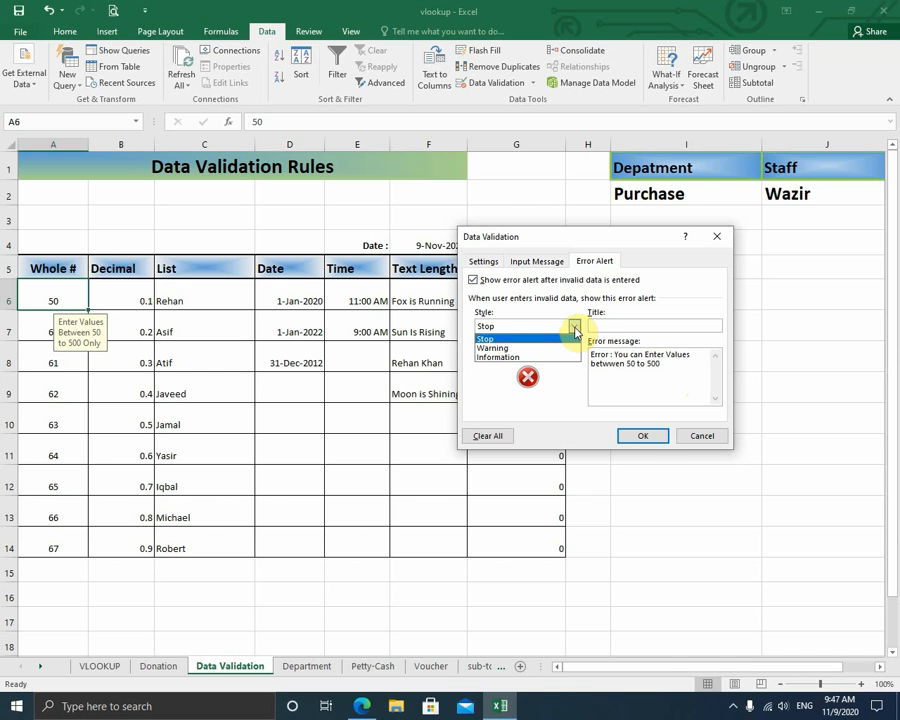
left_click(572, 337)
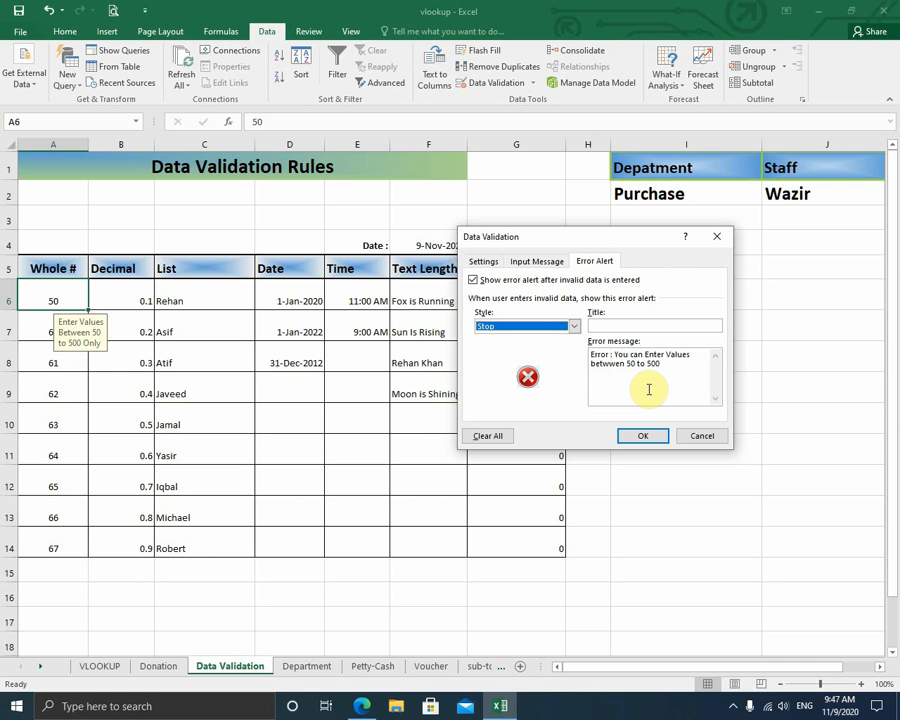
left_click(640, 436)
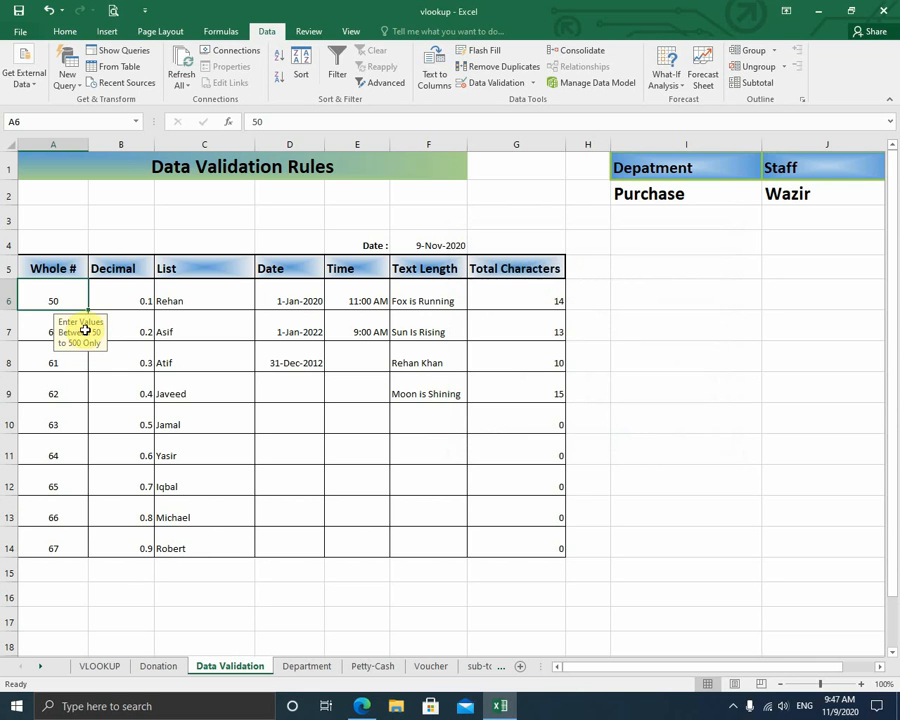
- Step through the Whole # cells from A14 up to A6
left_click(70, 570)
left_click(66, 544)
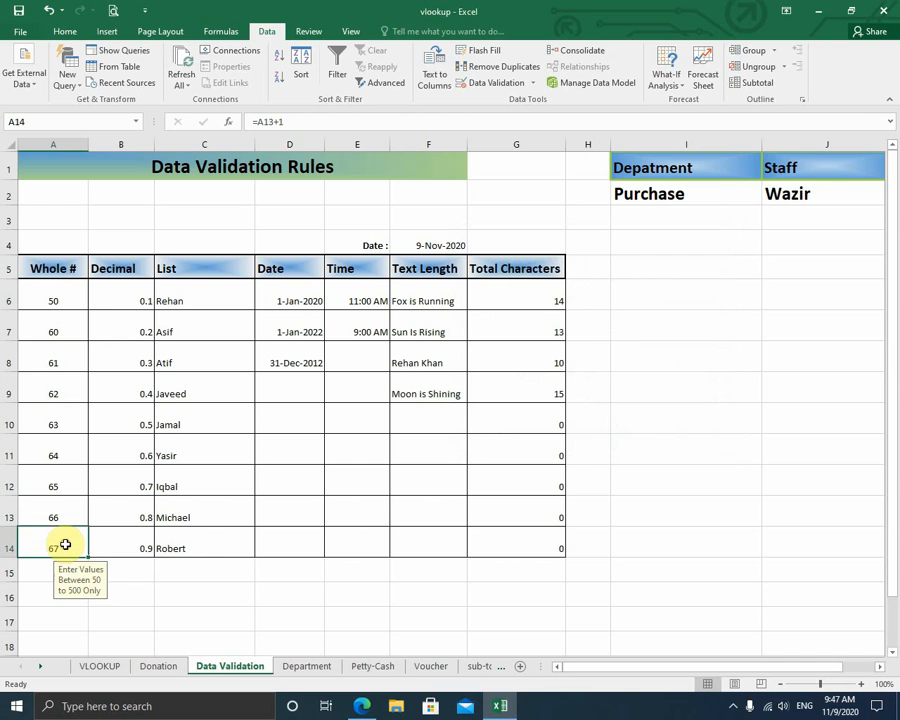
left_click(61, 455)
left_click(56, 420)
left_click(56, 392)
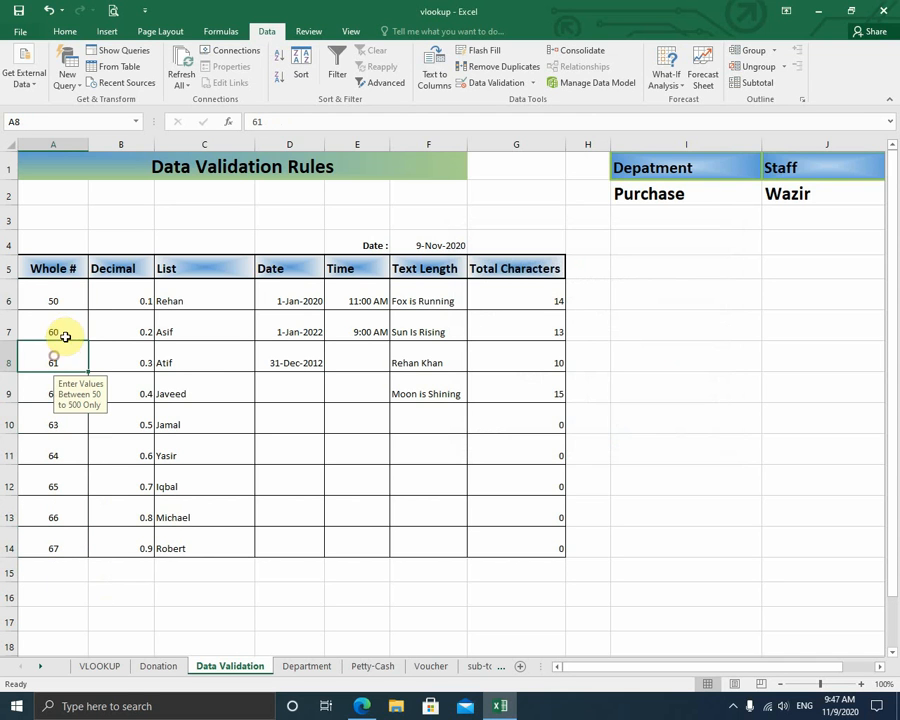
left_click(58, 360)
left_click(63, 328)
left_click(64, 306)
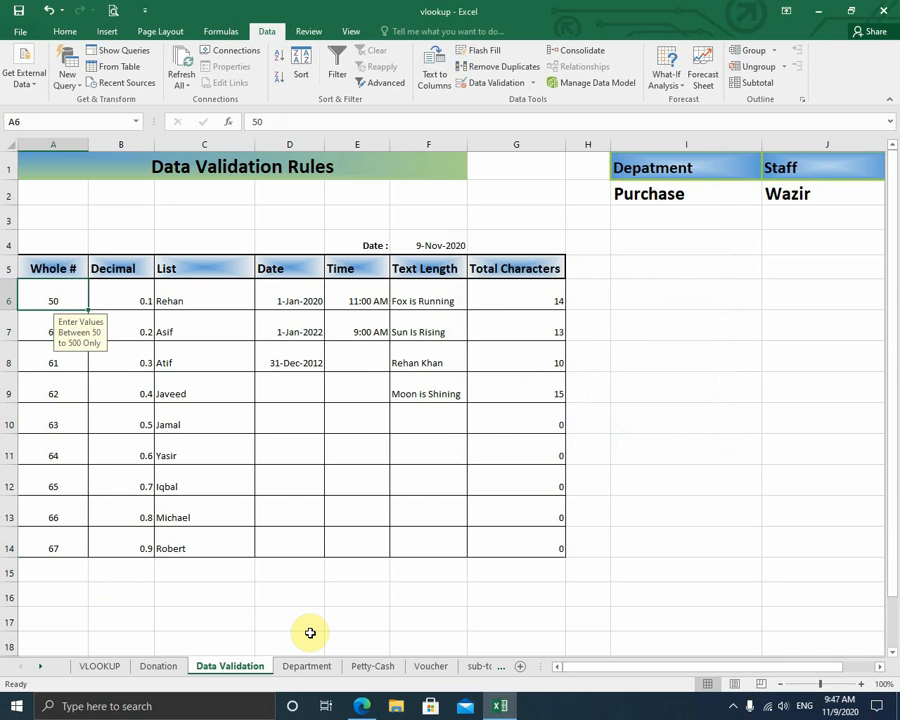
- Enter 600 in A9 to trigger the 50-to-500 Stop error
key("Down")
key("Down")
key("Down")
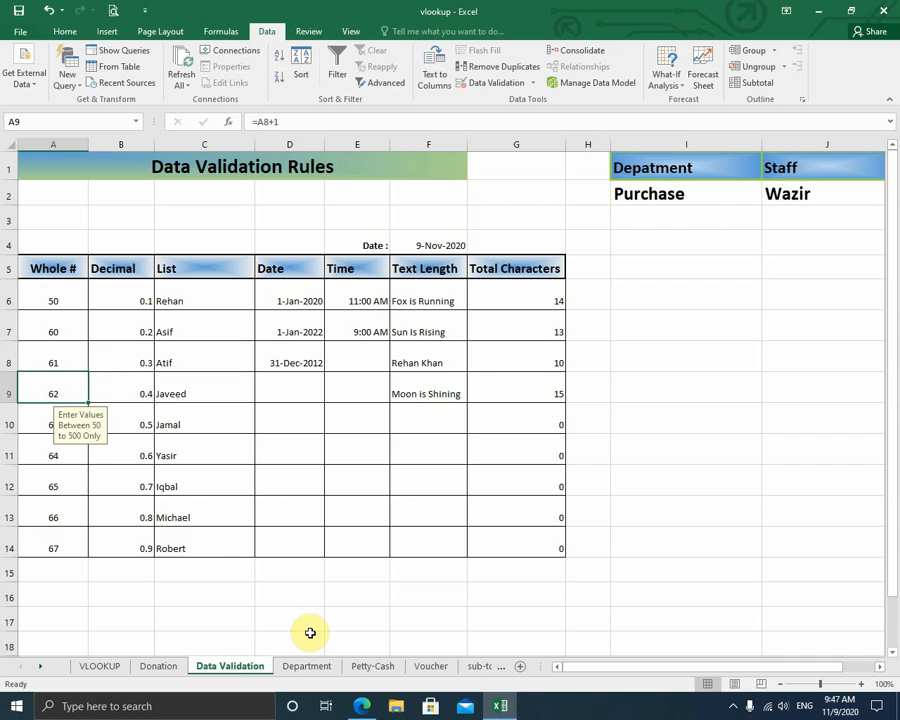
type("6000")
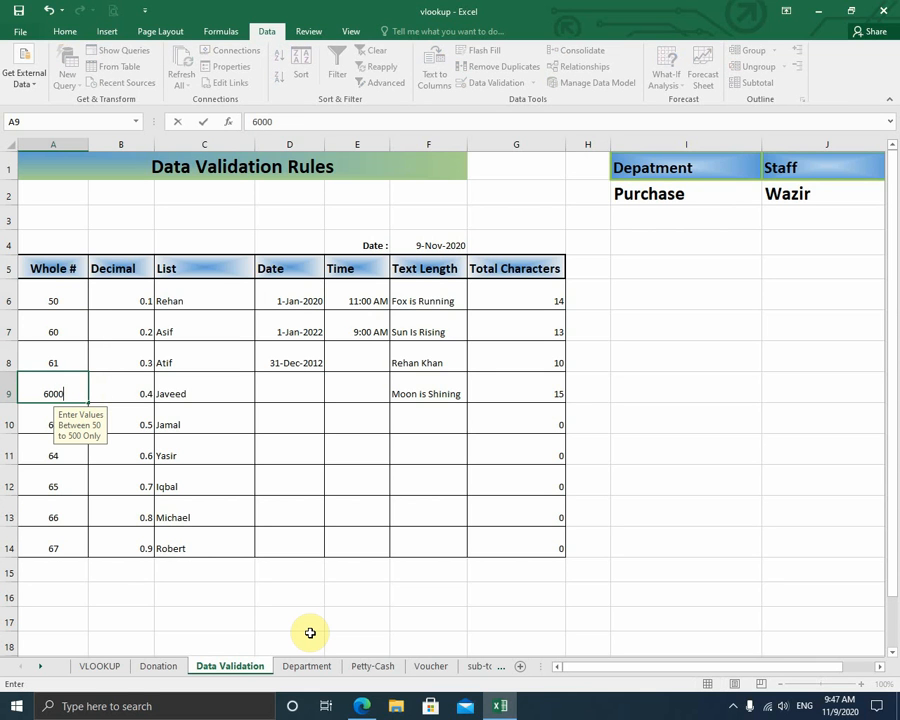
key("BackSpace")
left_click(311, 633)
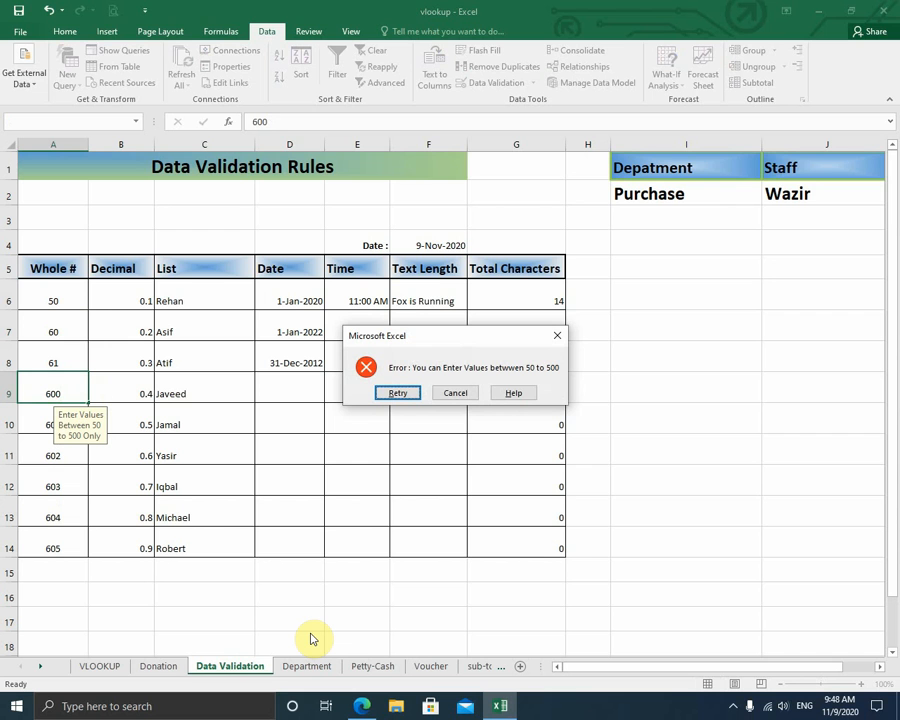
left_click(471, 402)
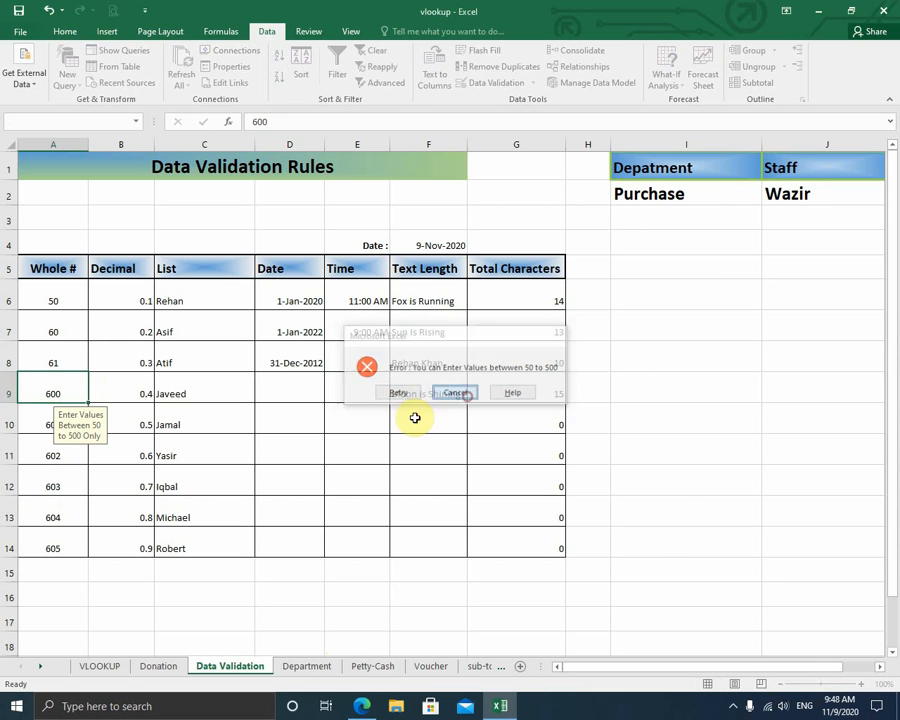
left_click(55, 459)
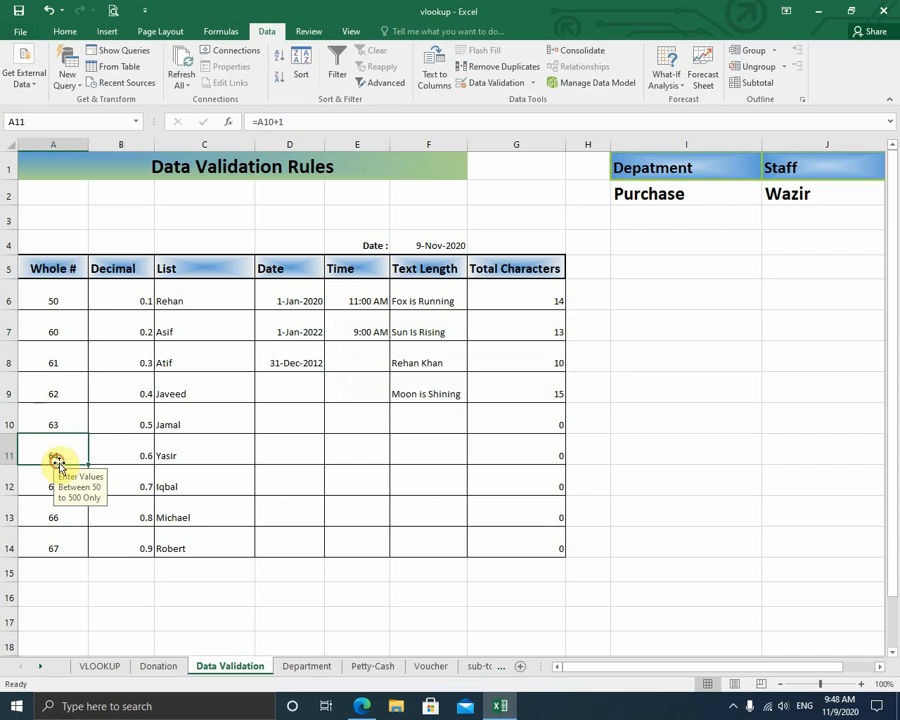
type("64.")
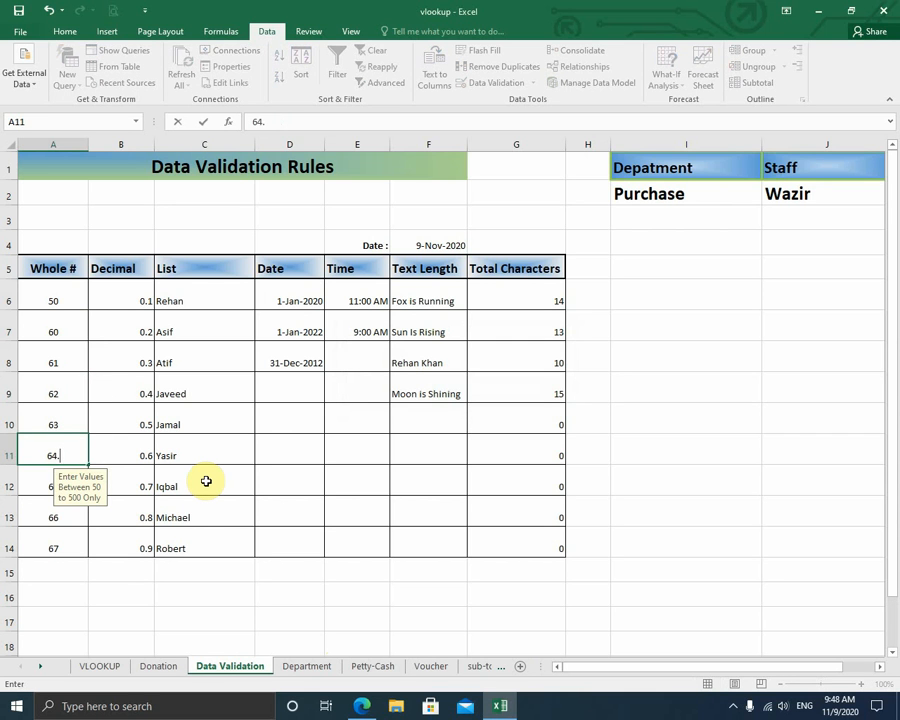
type("5")
key("Return")
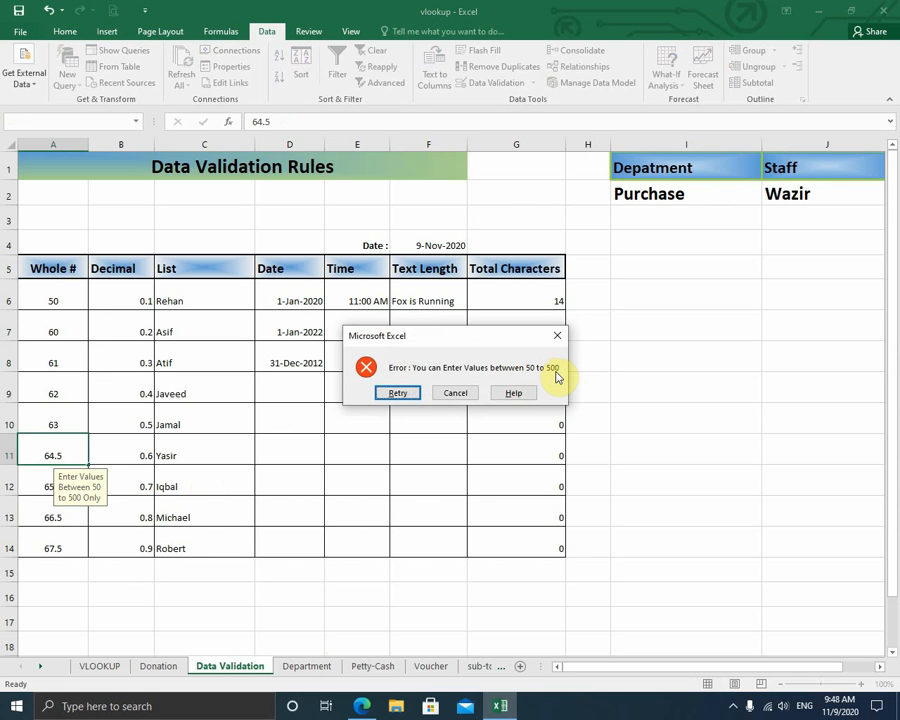
left_click(456, 394)
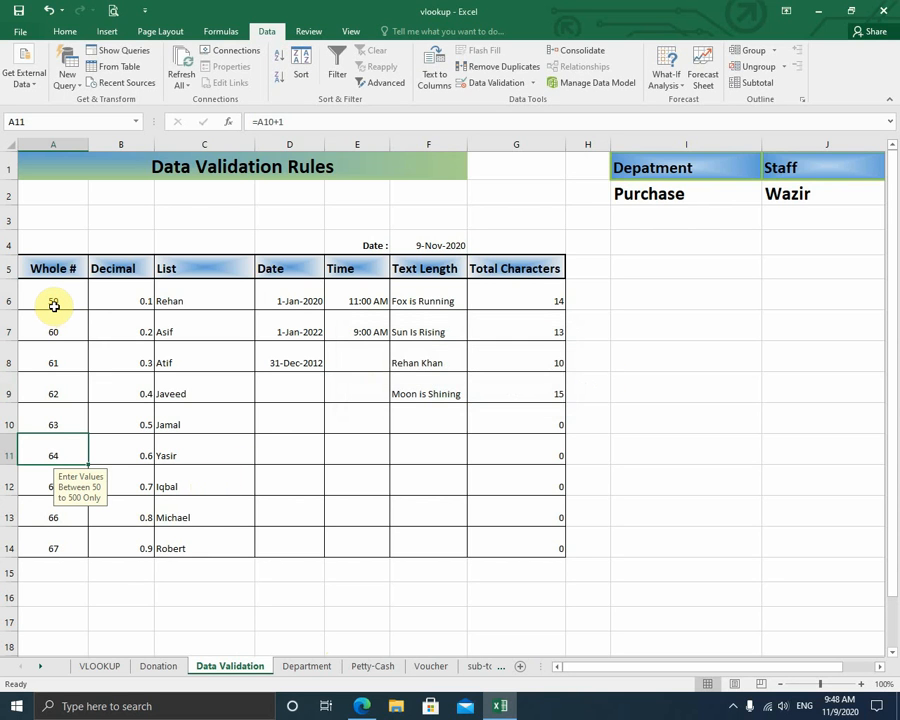
left_click_drag(60, 296, 57, 537)
left_click(690, 332)
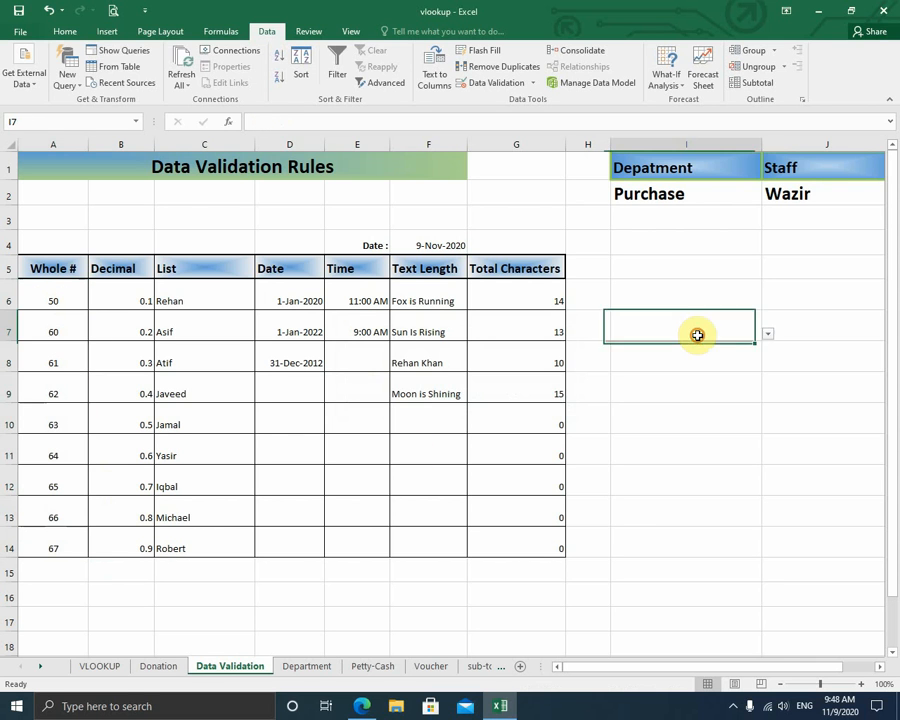
left_click(55, 297)
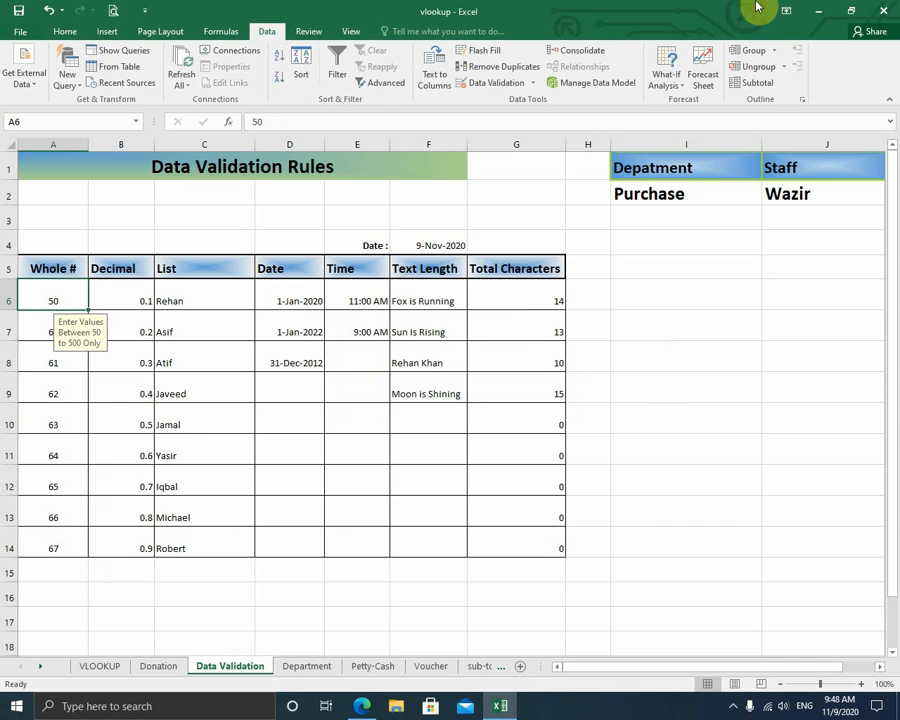
left_click(495, 83)
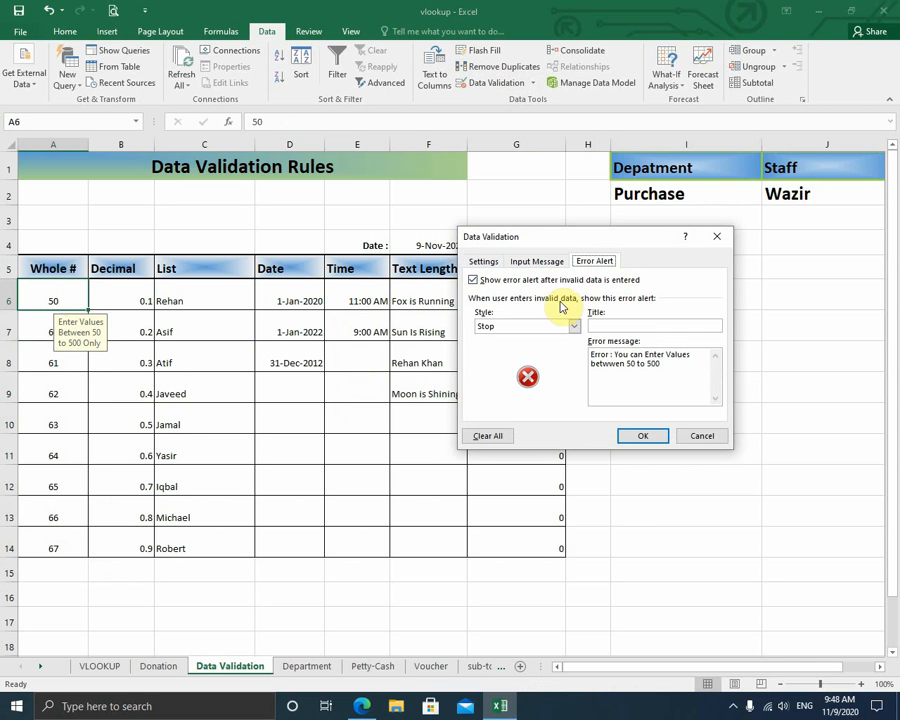
left_click(483, 262)
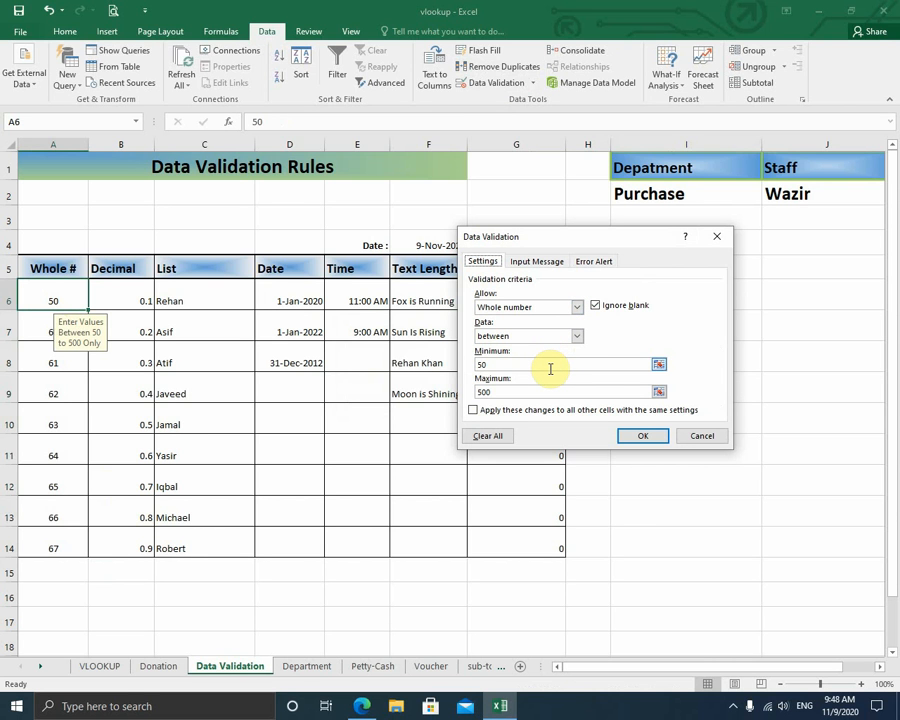
left_click(550, 261)
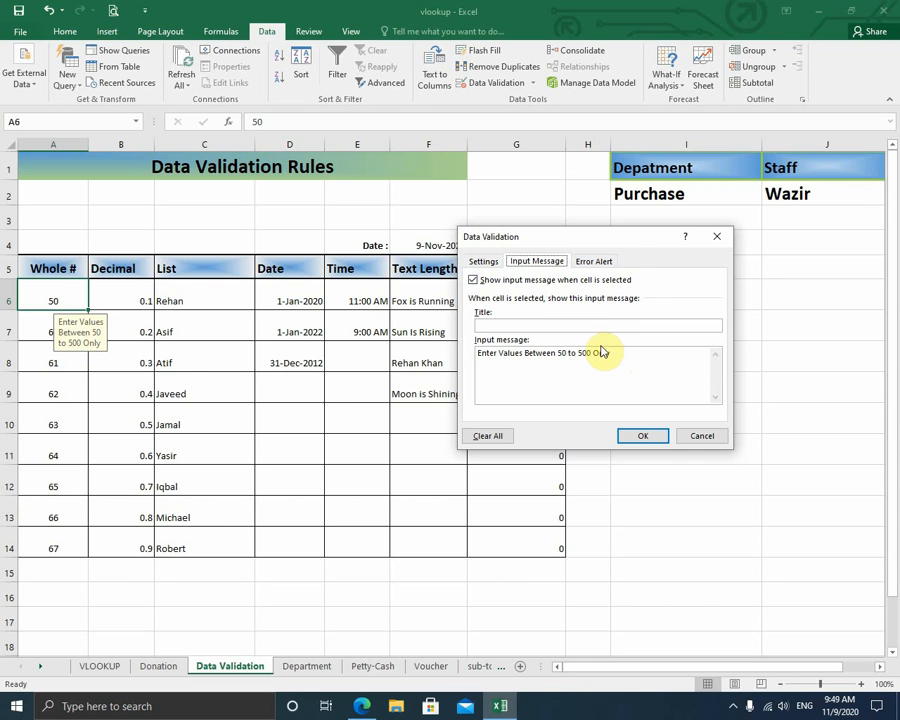
left_click(597, 260)
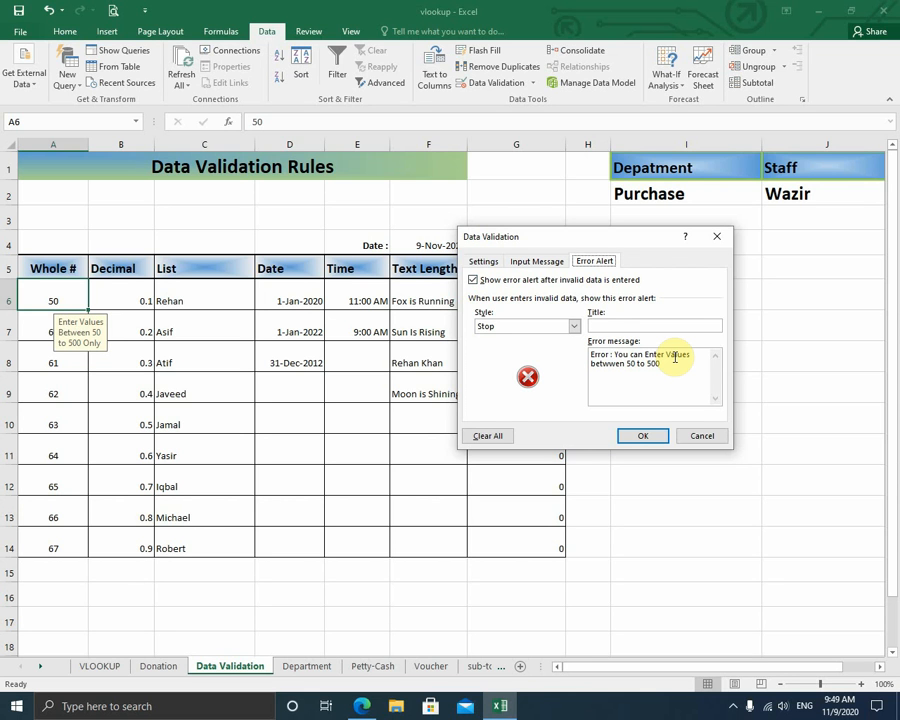
left_click(625, 435)
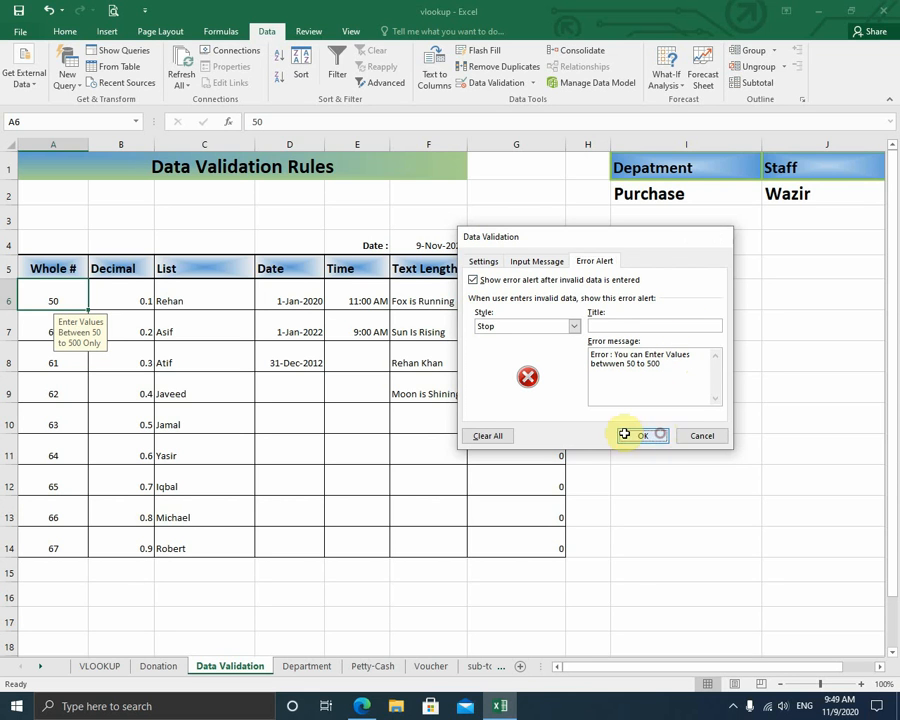
left_click(115, 290)
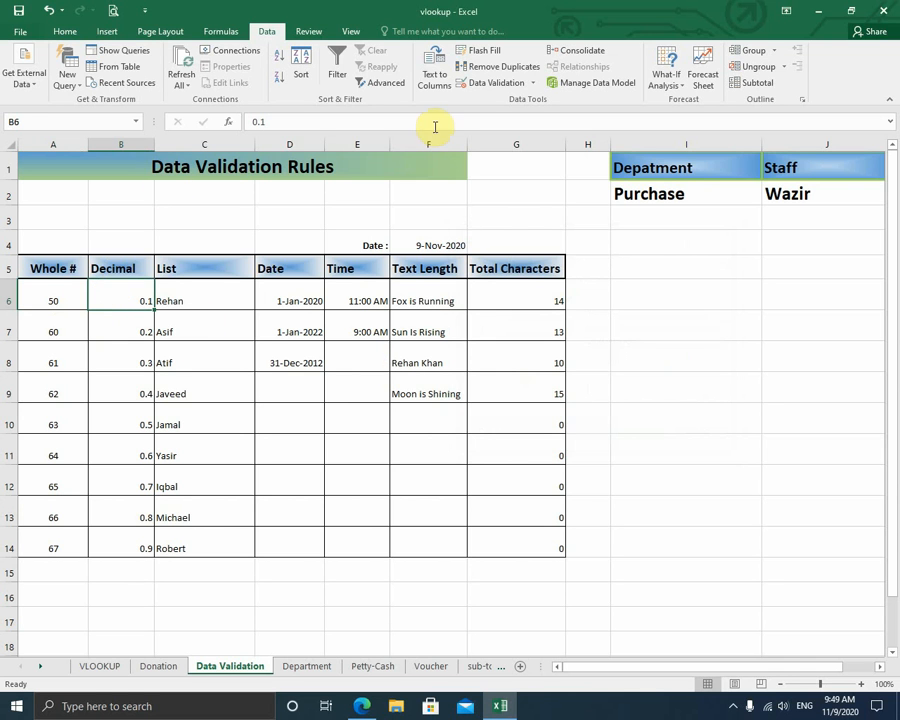
left_click(488, 83)
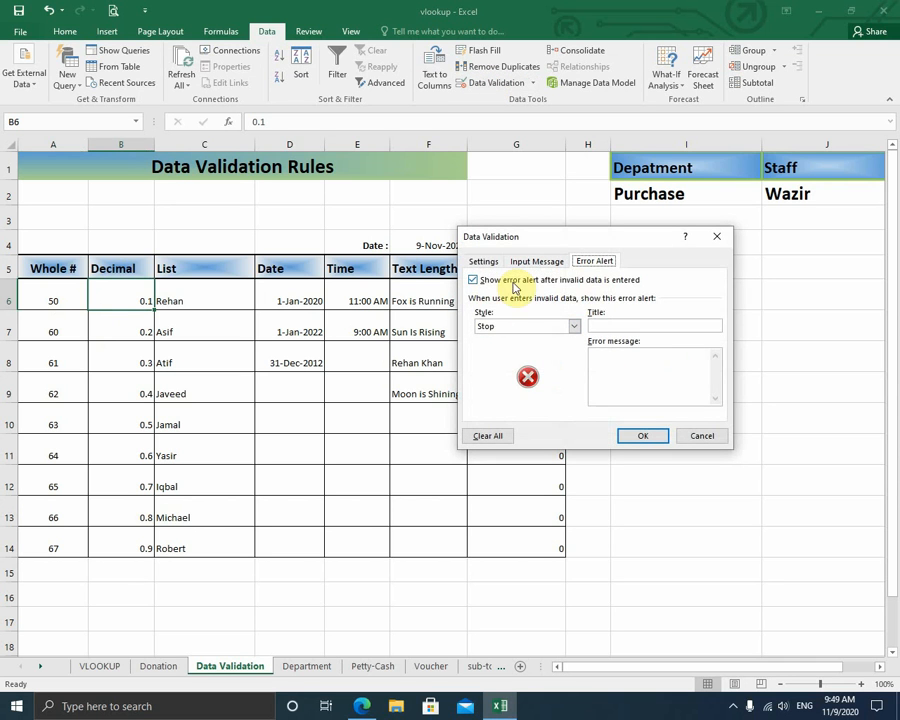
left_click(482, 261)
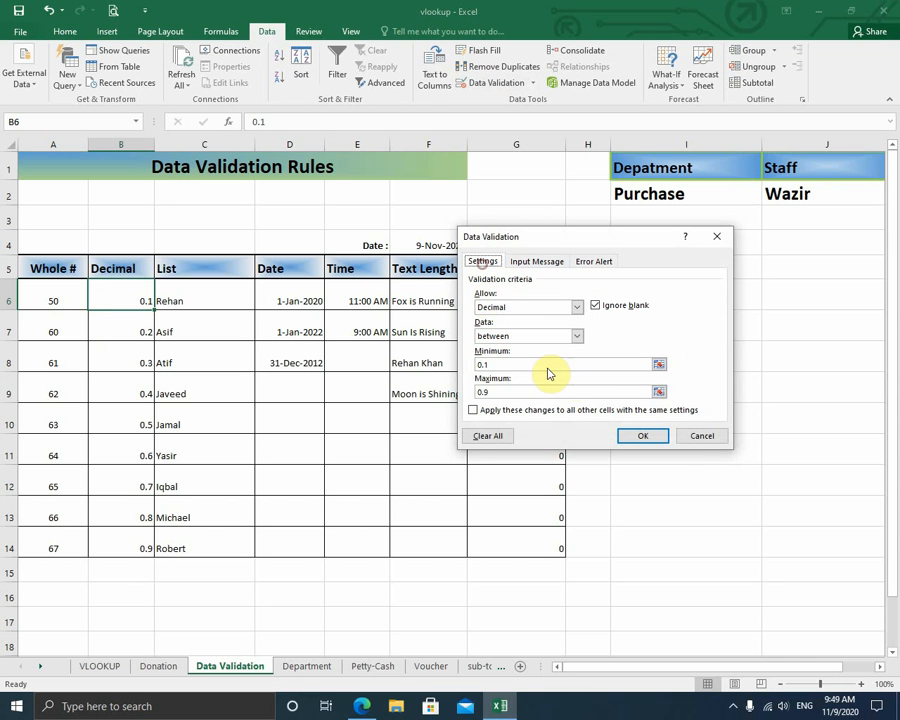
left_click(577, 307)
left_click(556, 340)
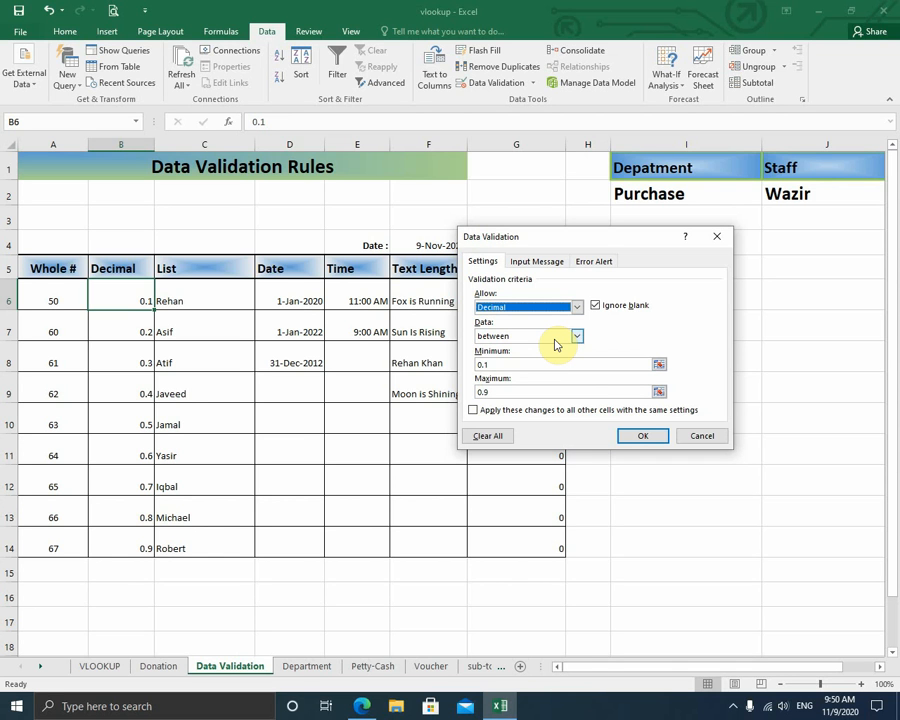
left_click(703, 437)
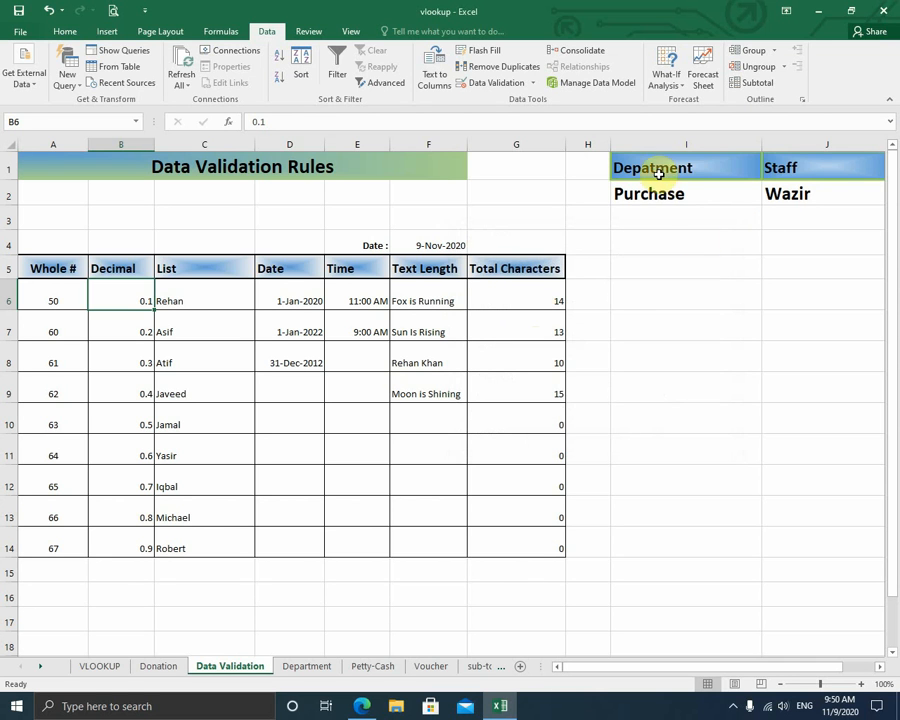
left_click(691, 168)
left_click(785, 169)
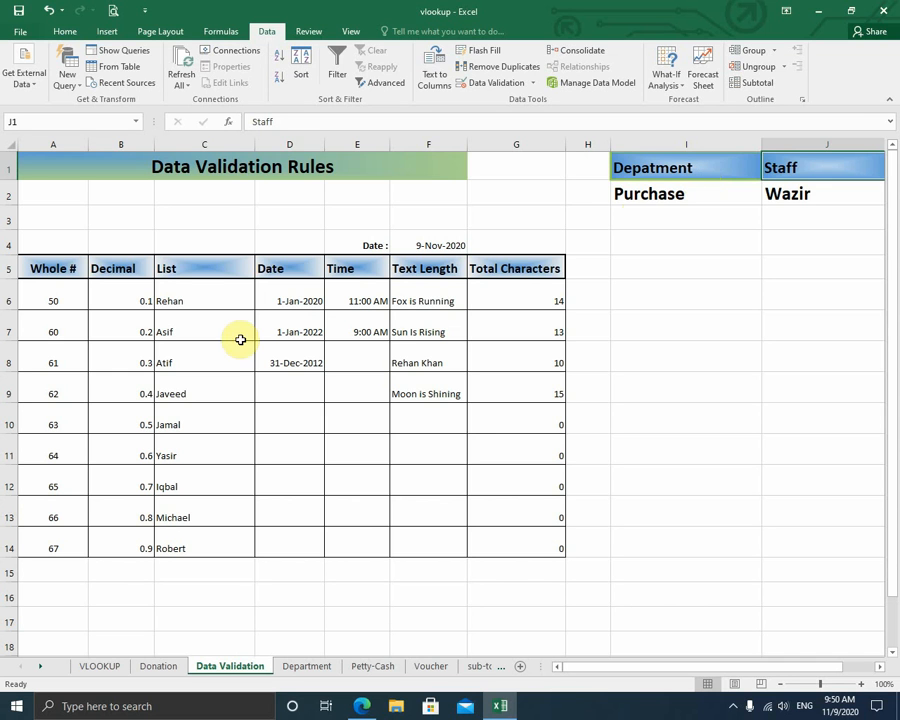
left_click(291, 264)
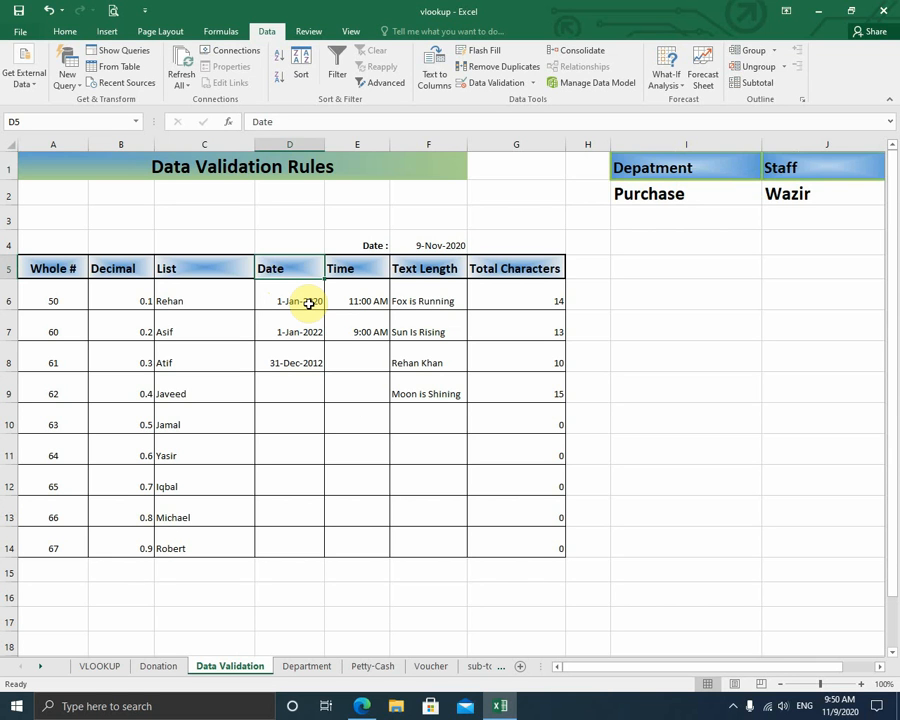
left_click(500, 82)
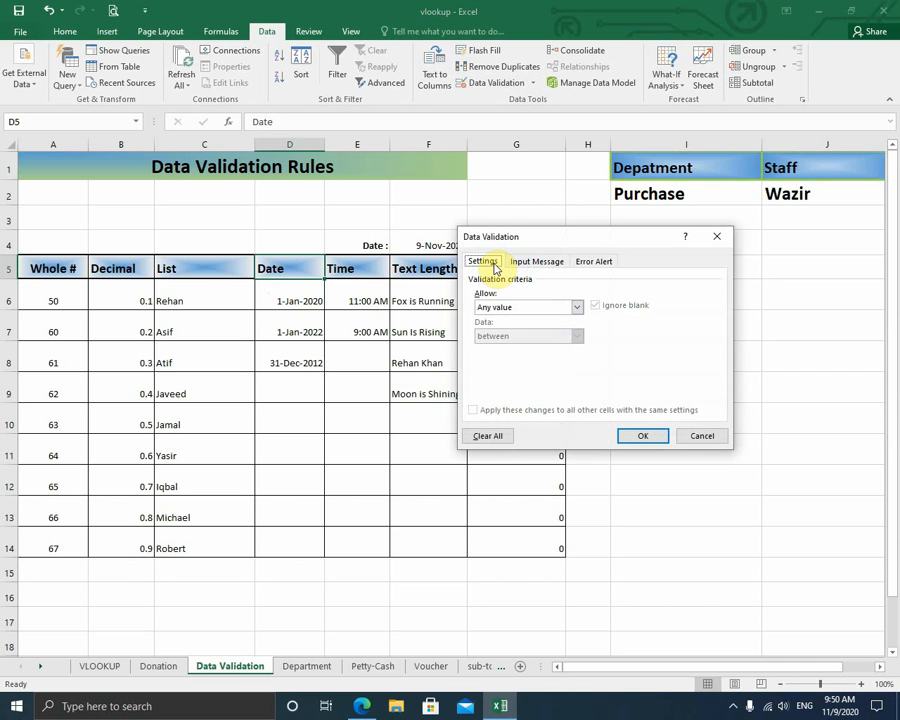
left_click(703, 436)
left_click(292, 301)
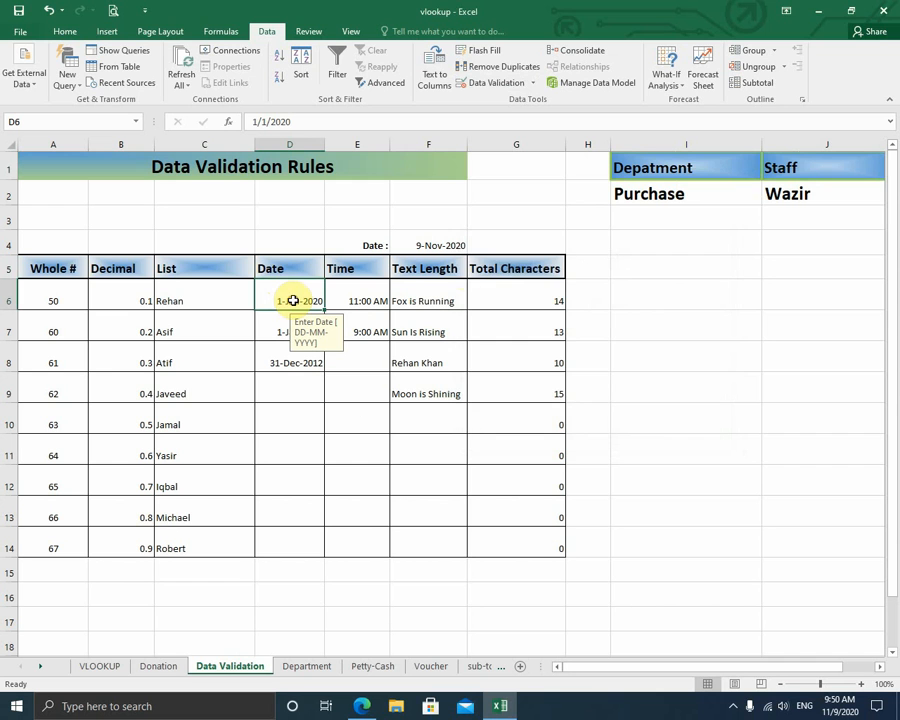
left_click(484, 84)
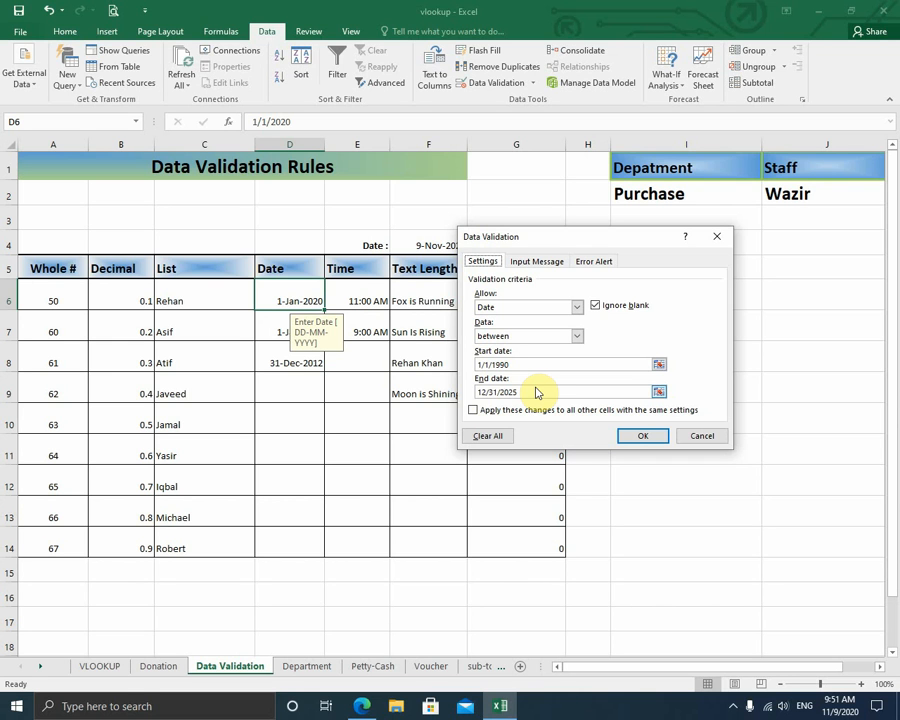
left_click(600, 262)
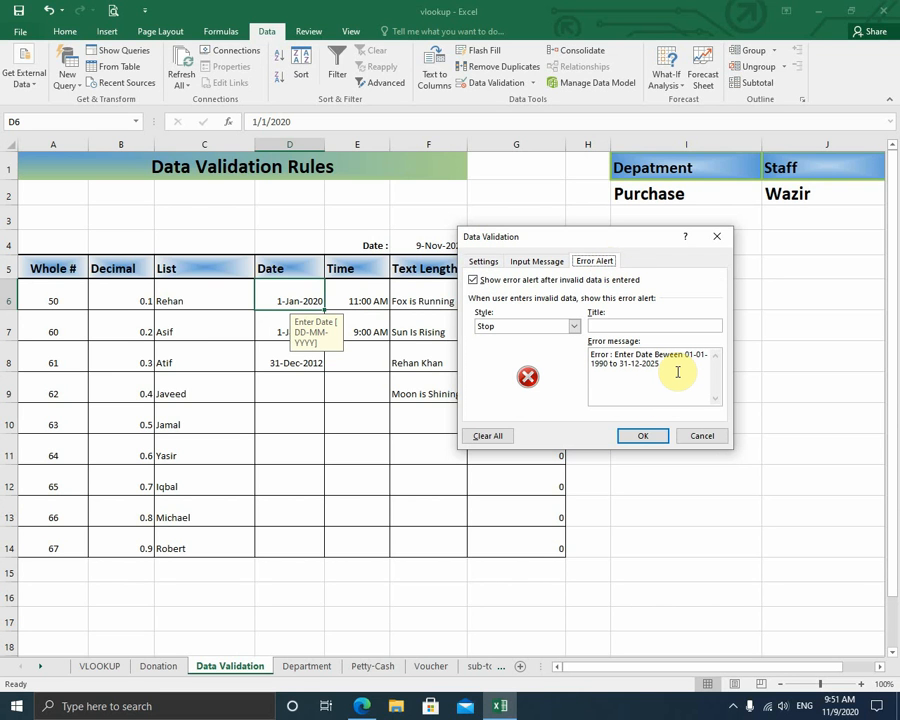
left_click(706, 437)
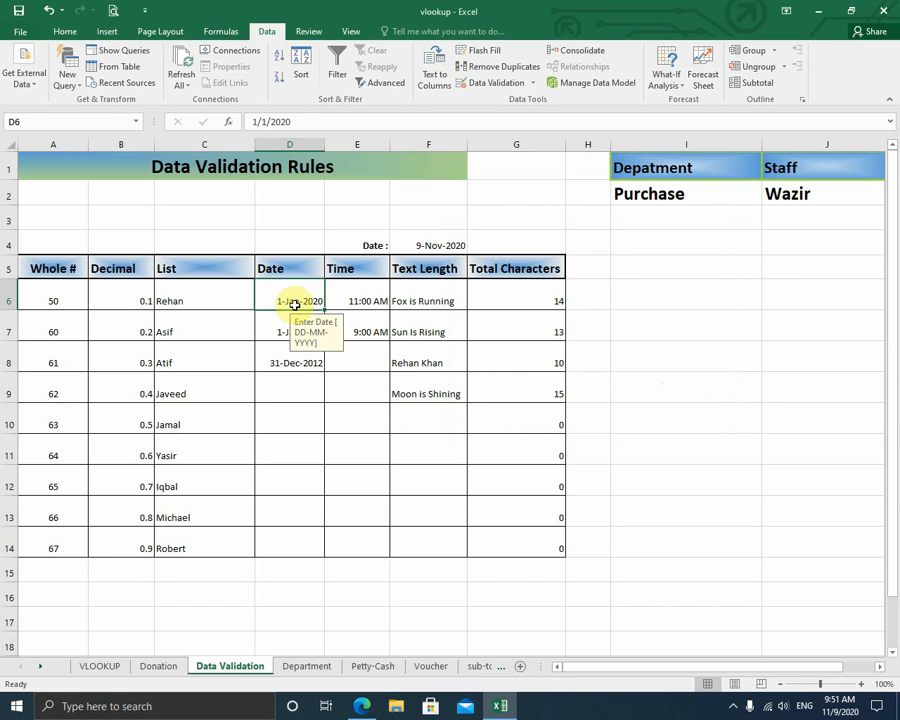
left_click(314, 426)
left_click(295, 303)
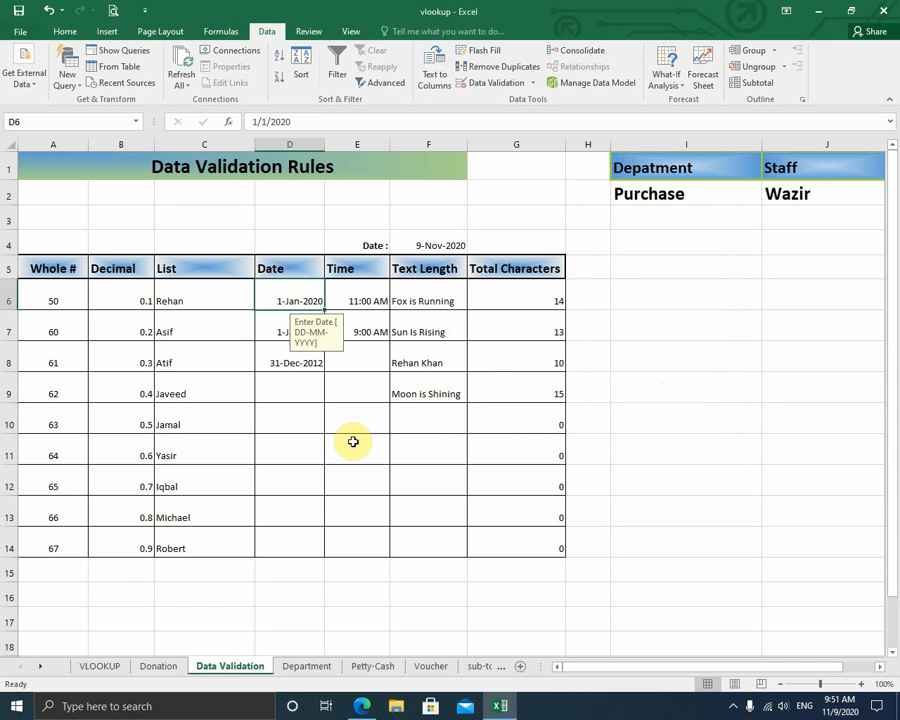
left_click(378, 298)
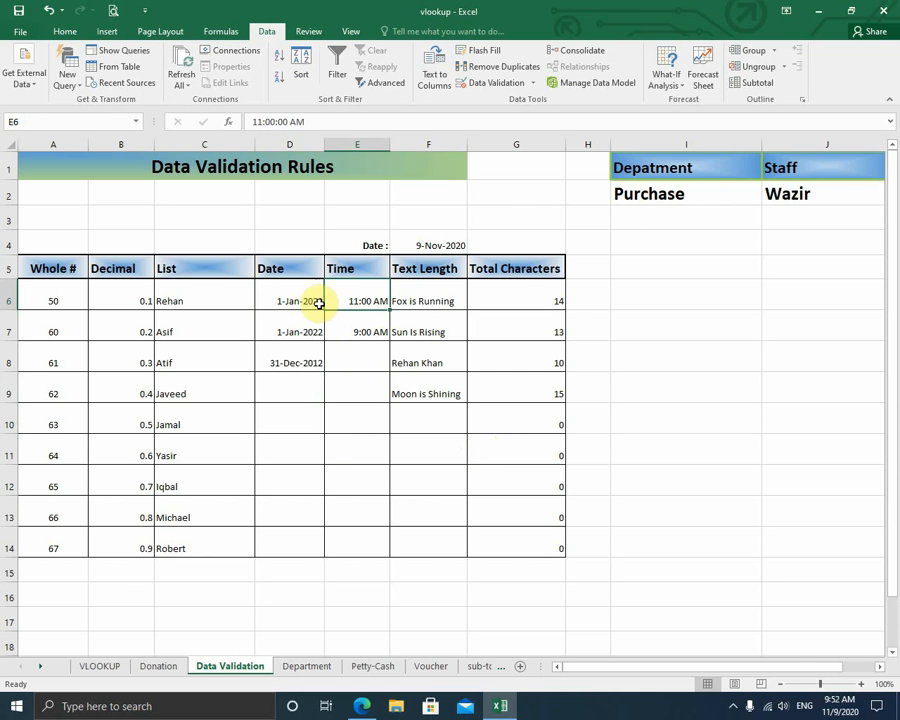
left_click(506, 86)
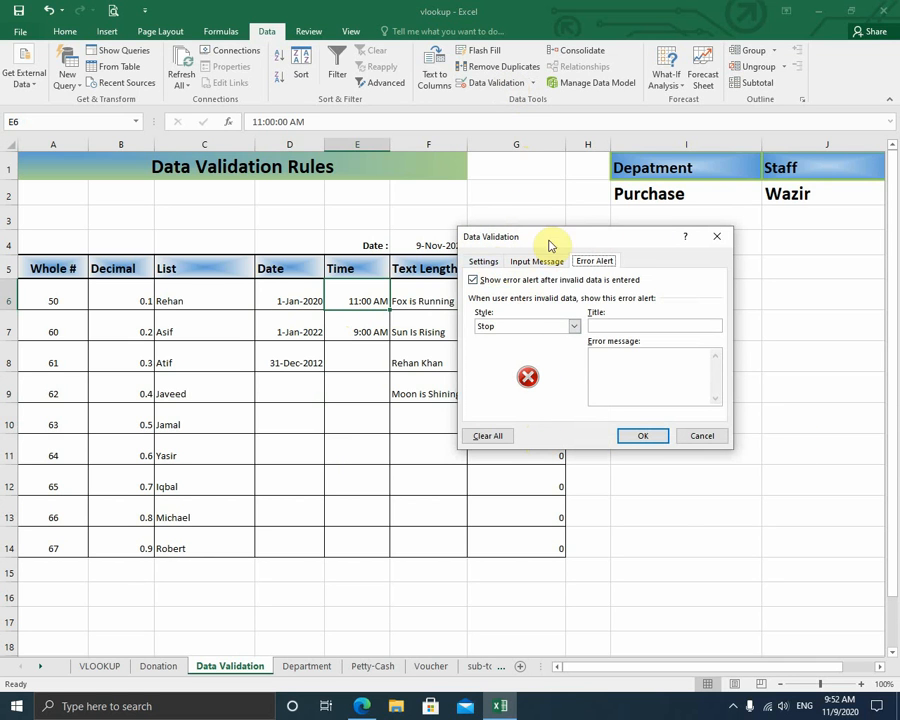
left_click(484, 262)
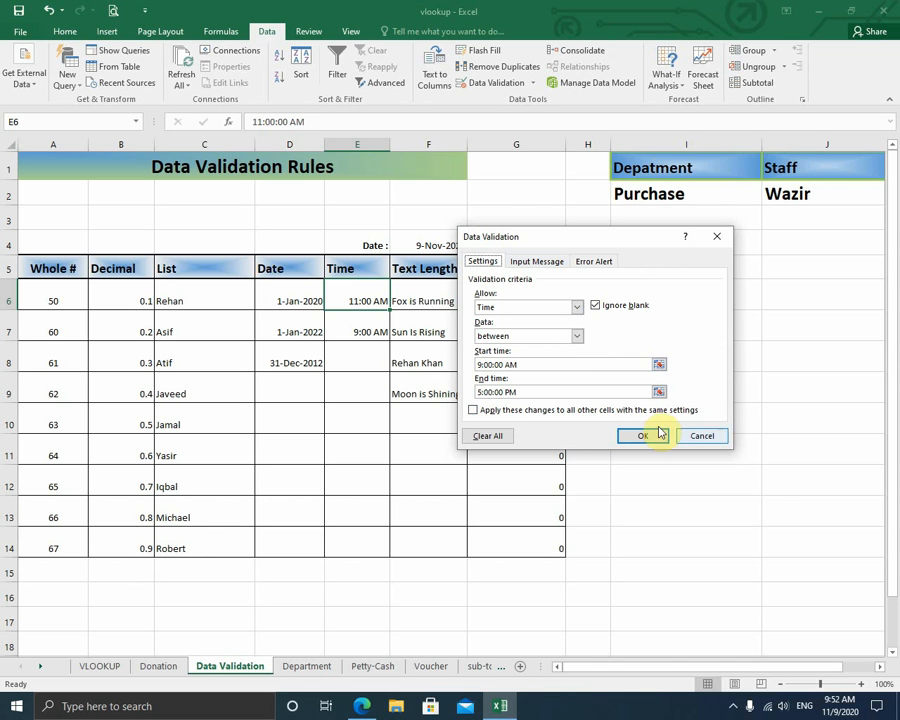
left_click(540, 262)
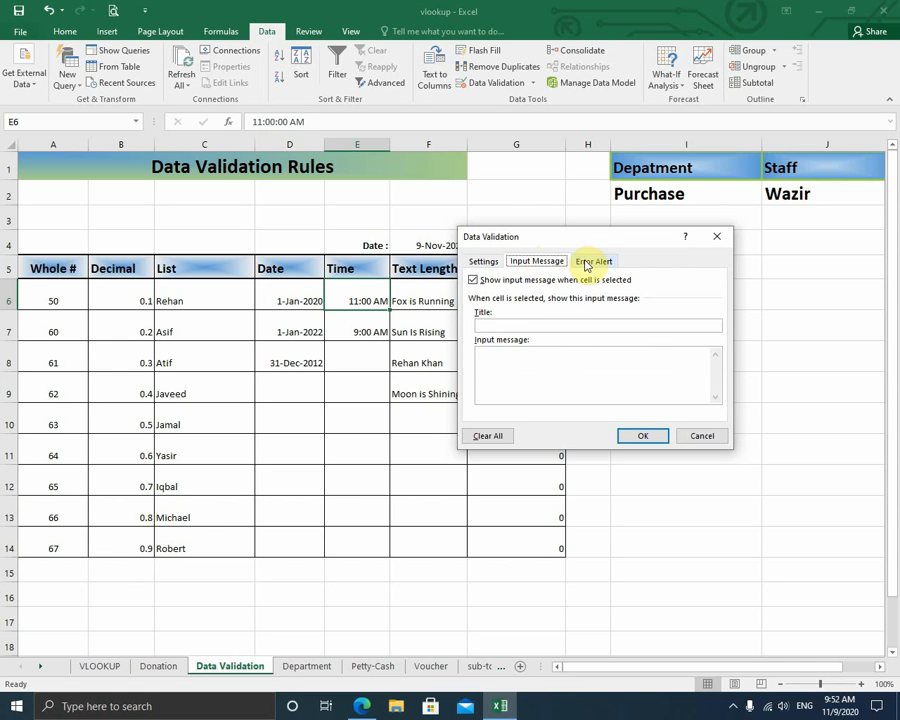
left_click(590, 263)
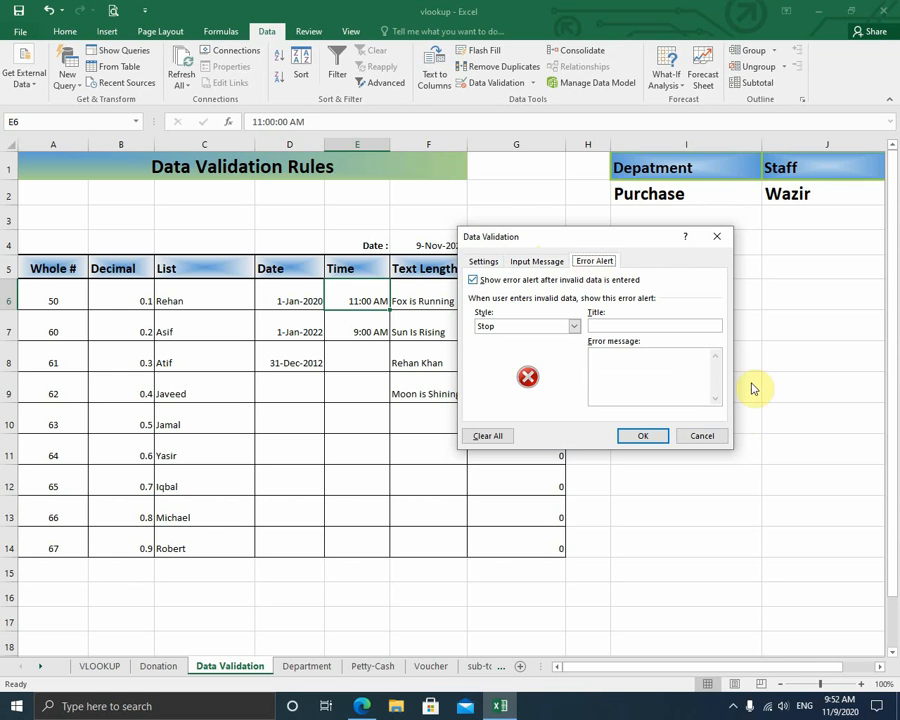
left_click(706, 435)
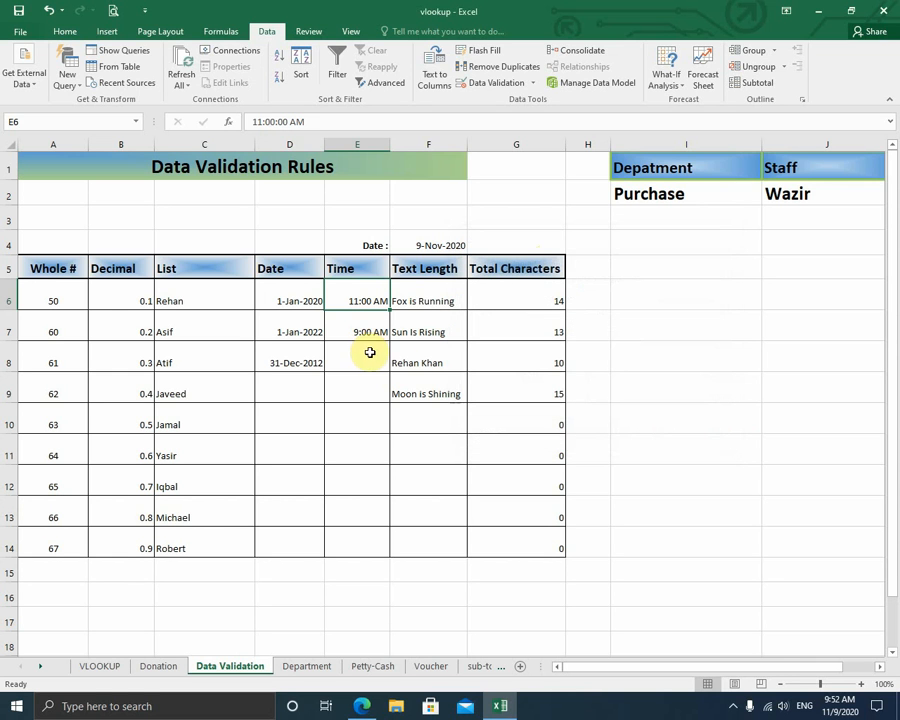
- Enter 6:00 in E8, cancel the rejection, and move through the Time column
left_click(368, 358)
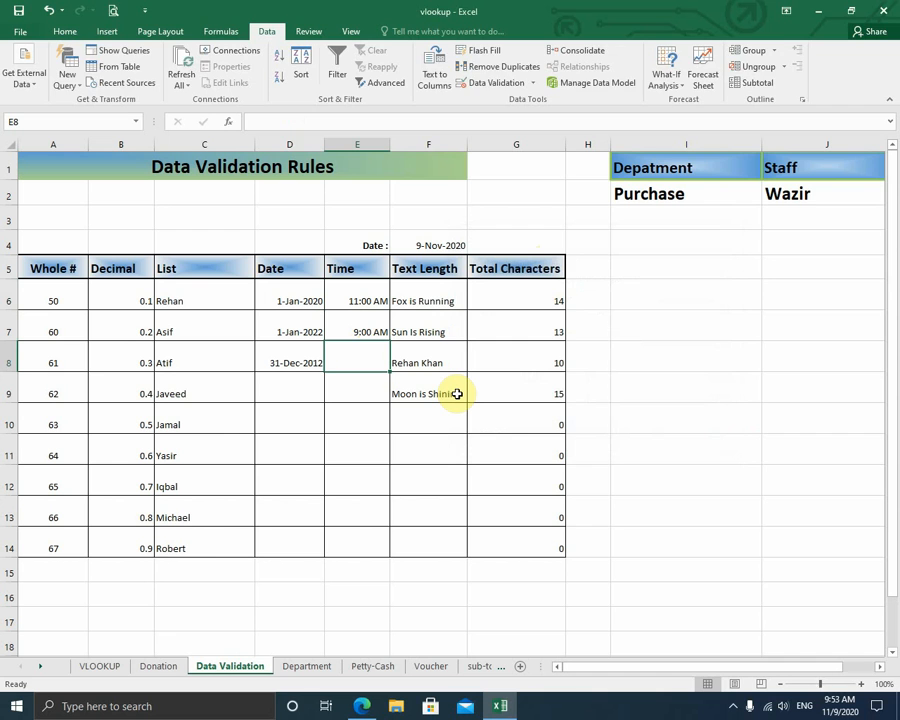
type("6:")
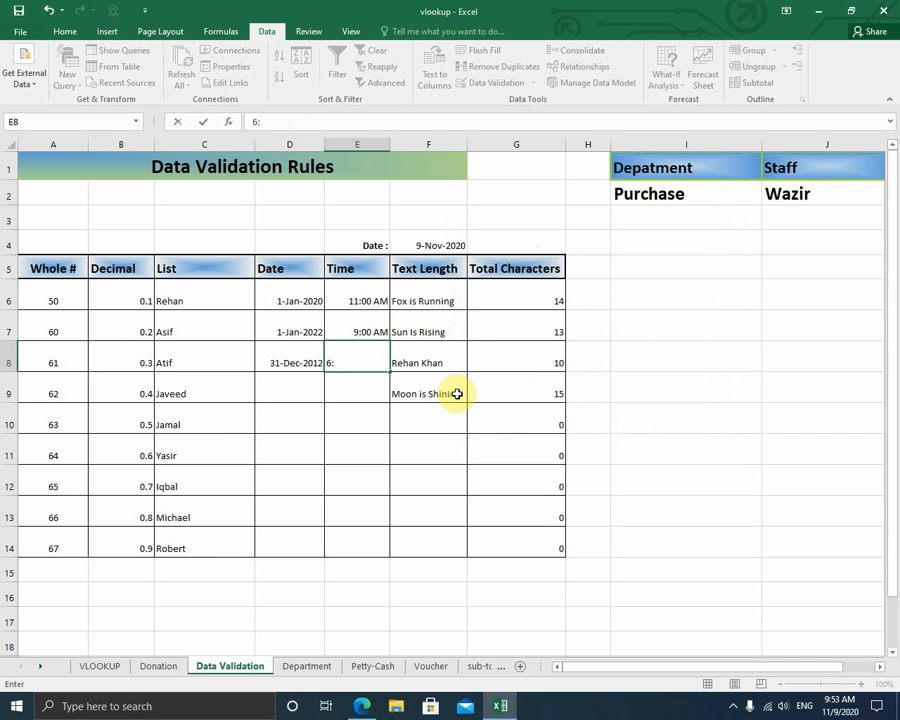
type("00")
key("Return")
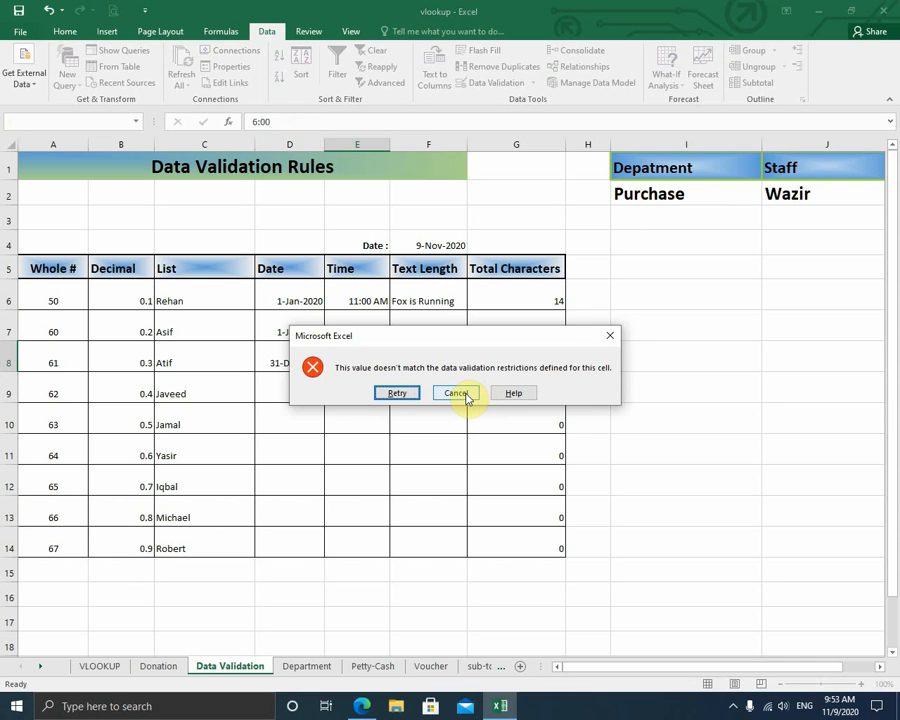
left_click(458, 393)
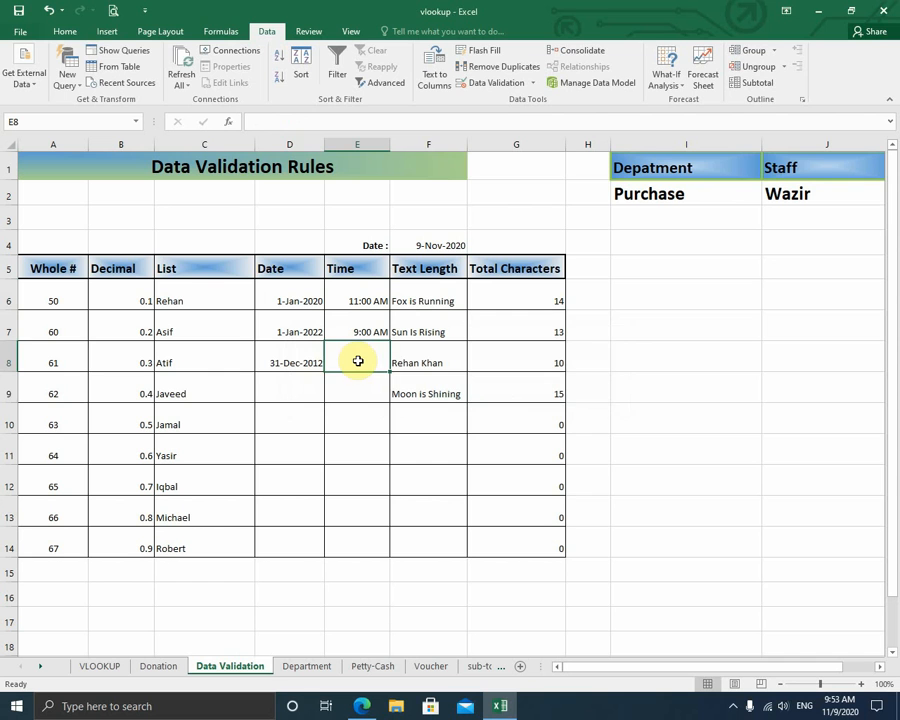
key("Down")
key("Down")
key("Down")
key("Down")
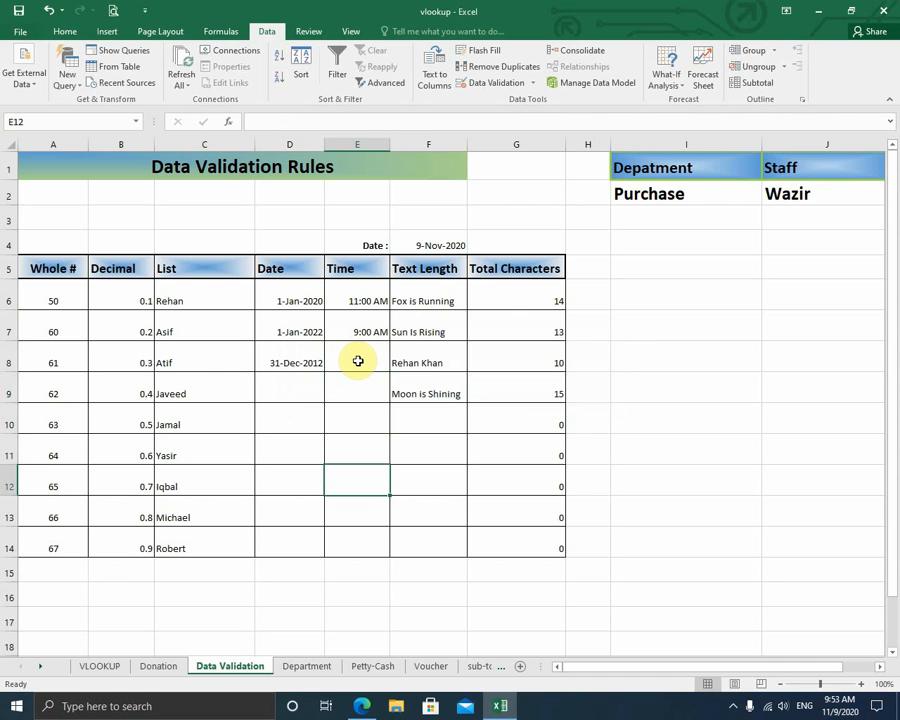
key("Down")
key("Down")
key("Up")
key("Up")
key("Up")
key("Up")
key("Up")
key("Up")
key("Up")
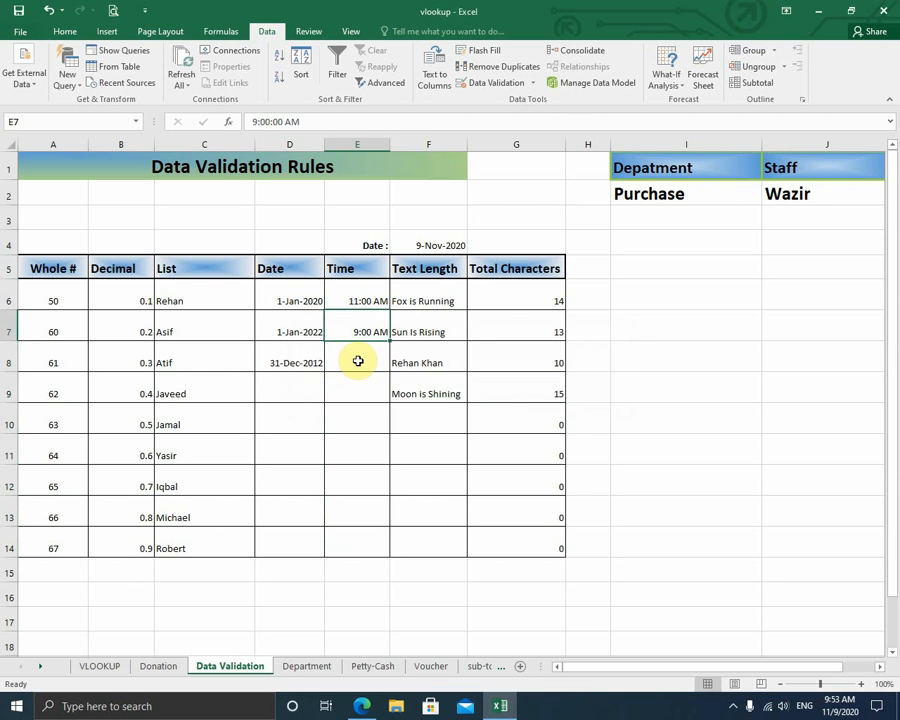
key("Up")
key("Right")
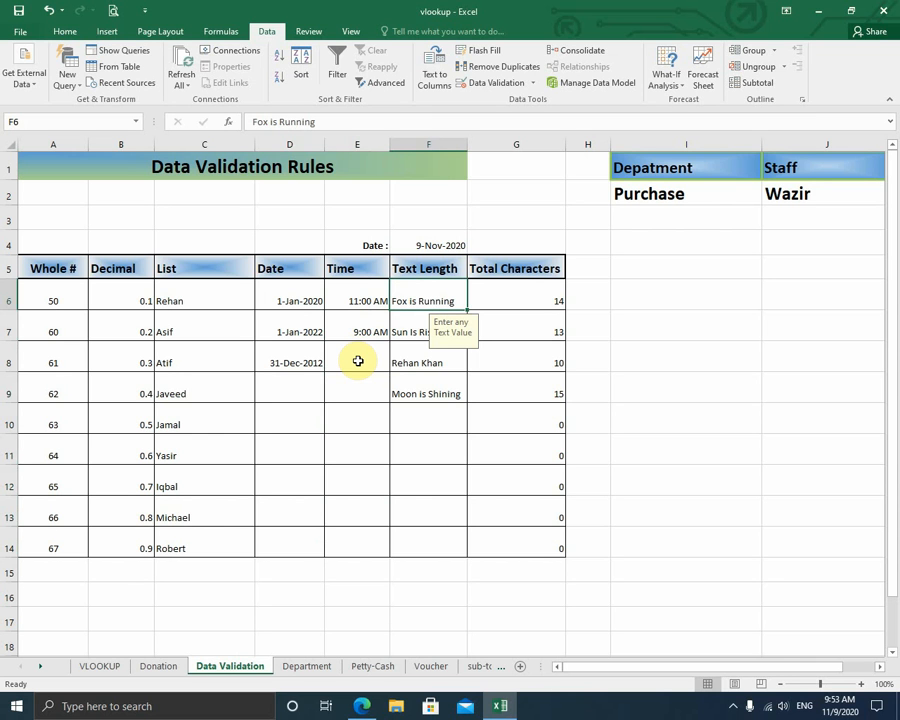
left_click(501, 90)
left_click(481, 266)
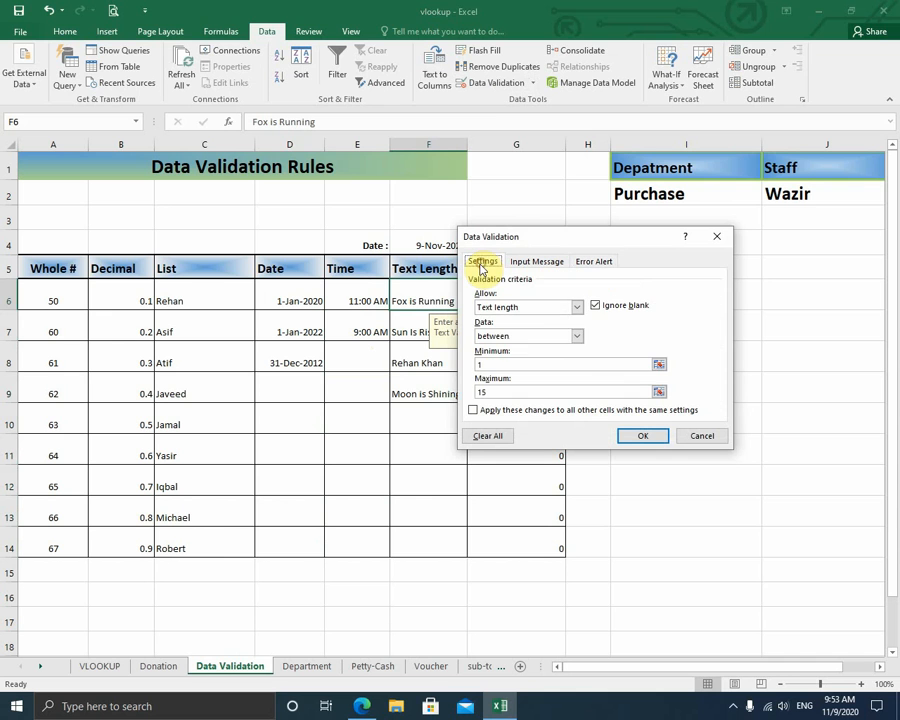
left_click(577, 306)
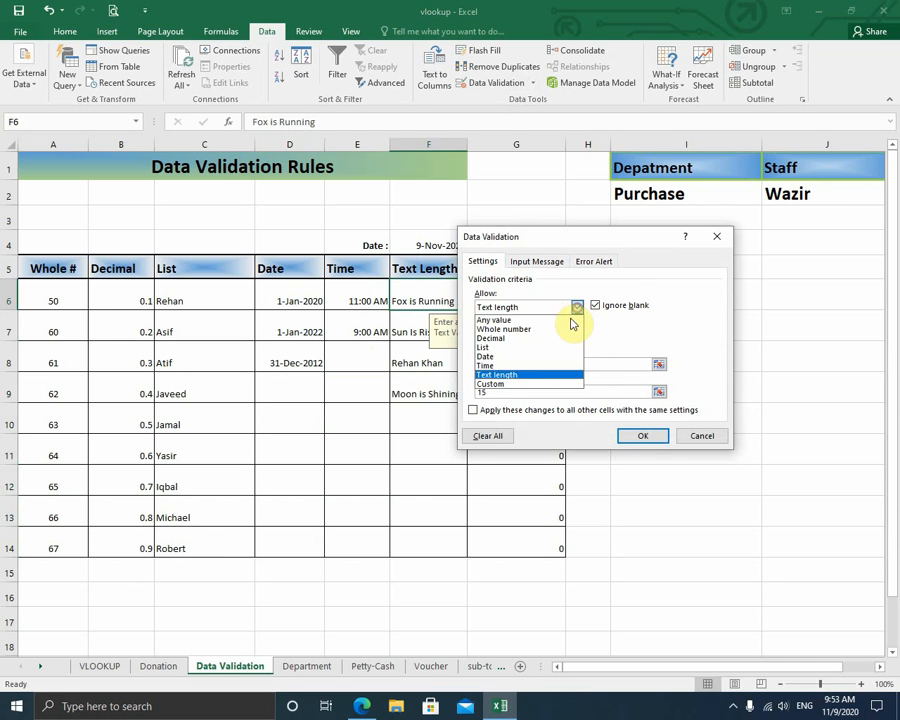
left_click(526, 380)
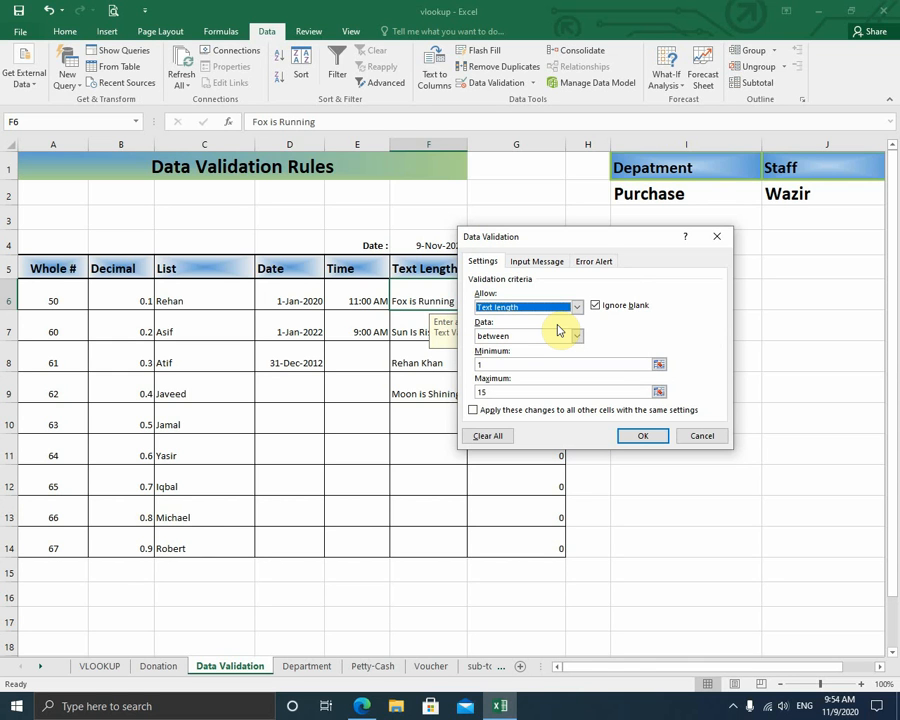
left_click(637, 440)
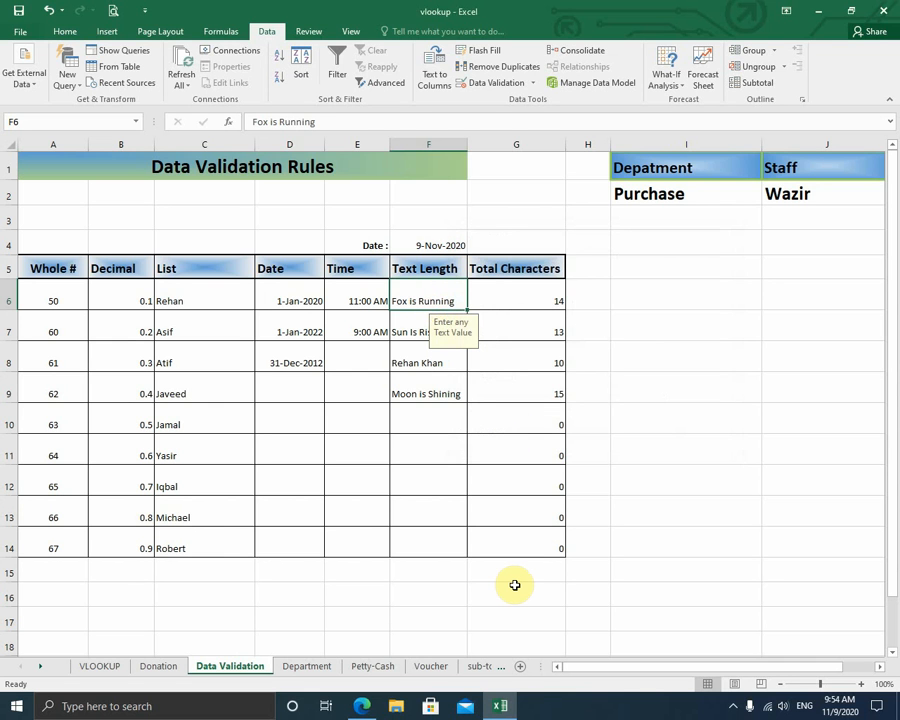
- Step through the Text Length entries down to empty cell F10
key("Down")
key("Up")
key("Down")
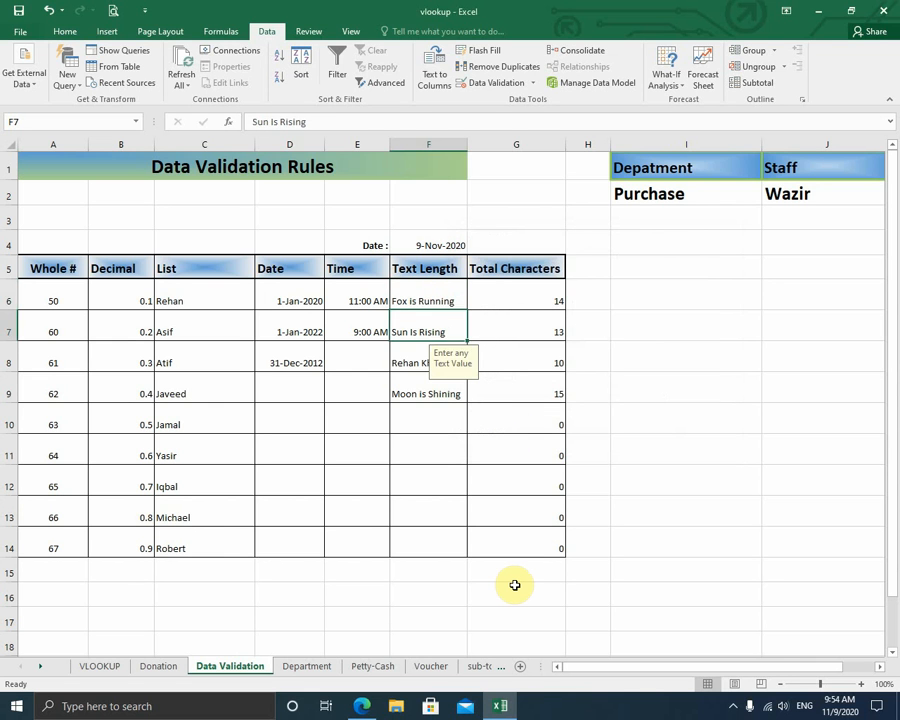
key("Down")
key("Up")
key("Down")
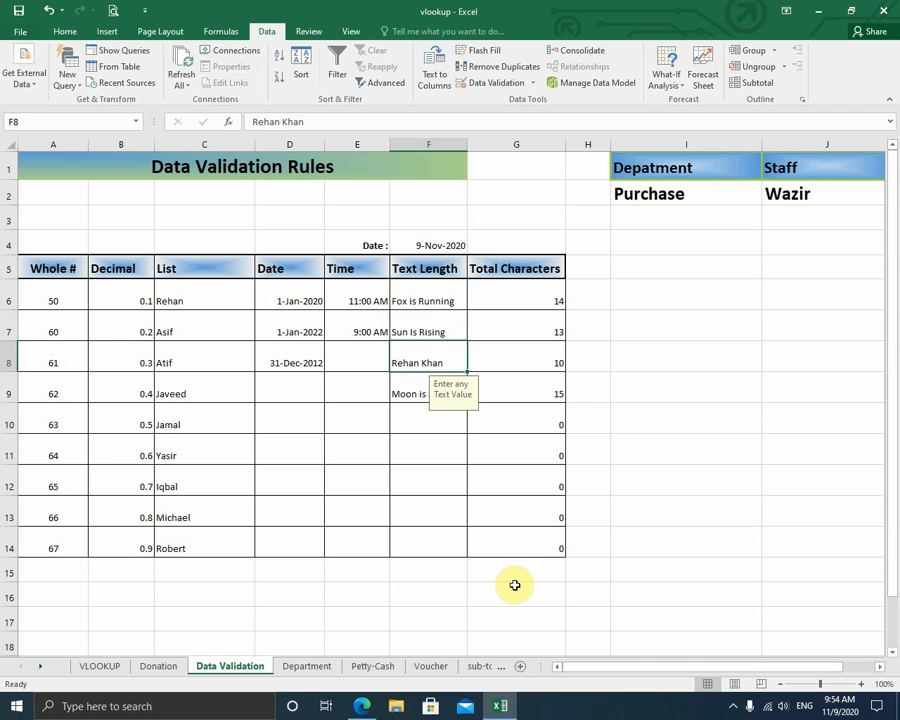
key("Down")
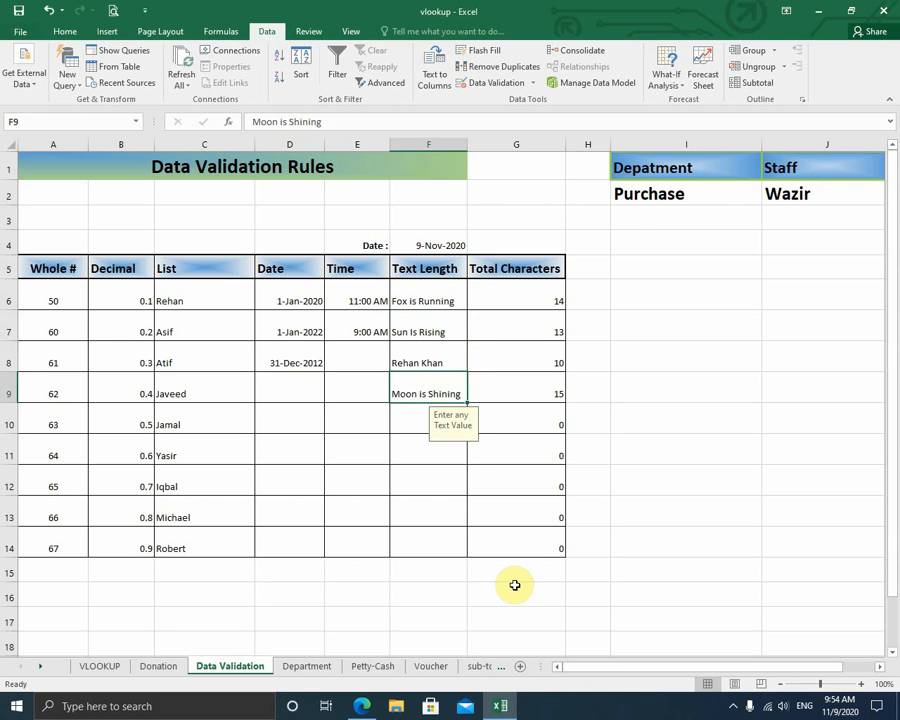
key("Down")
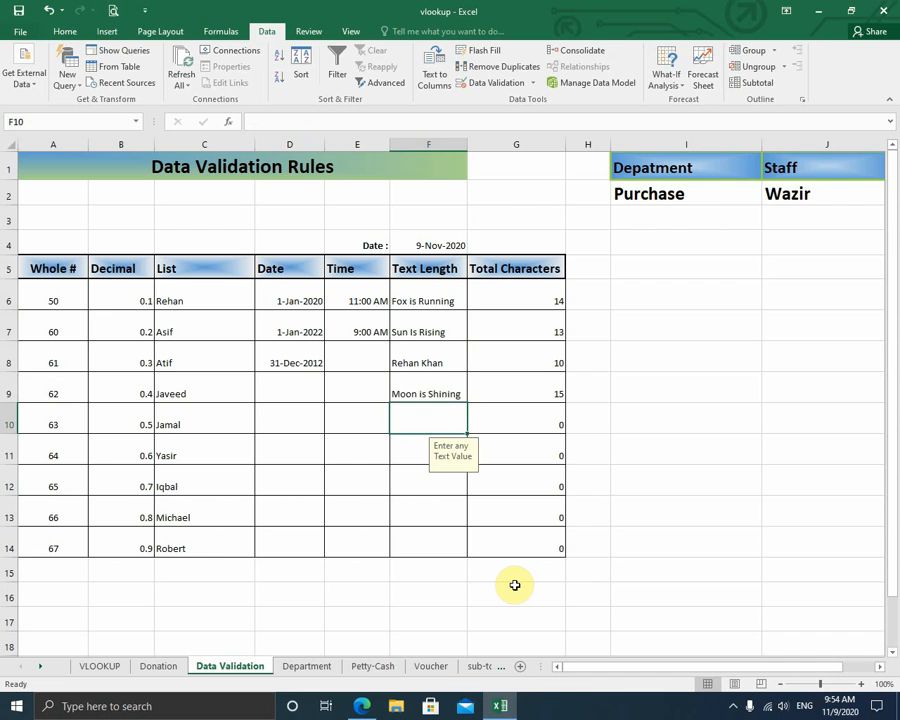
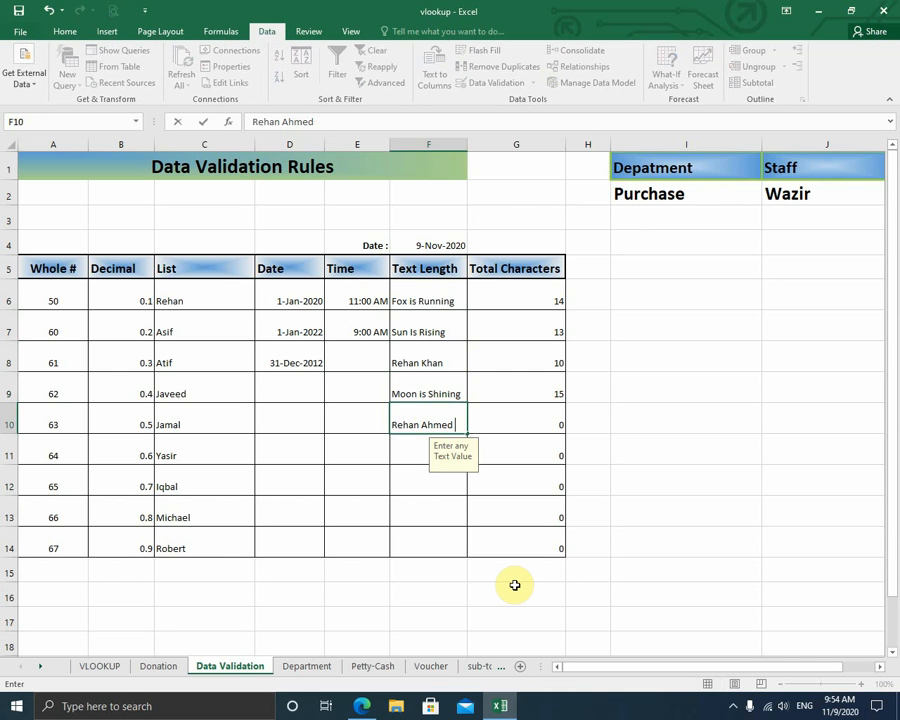
- Type a 16-character name in F10, cancel the 15-character error, and select G6:G14
key("Return")
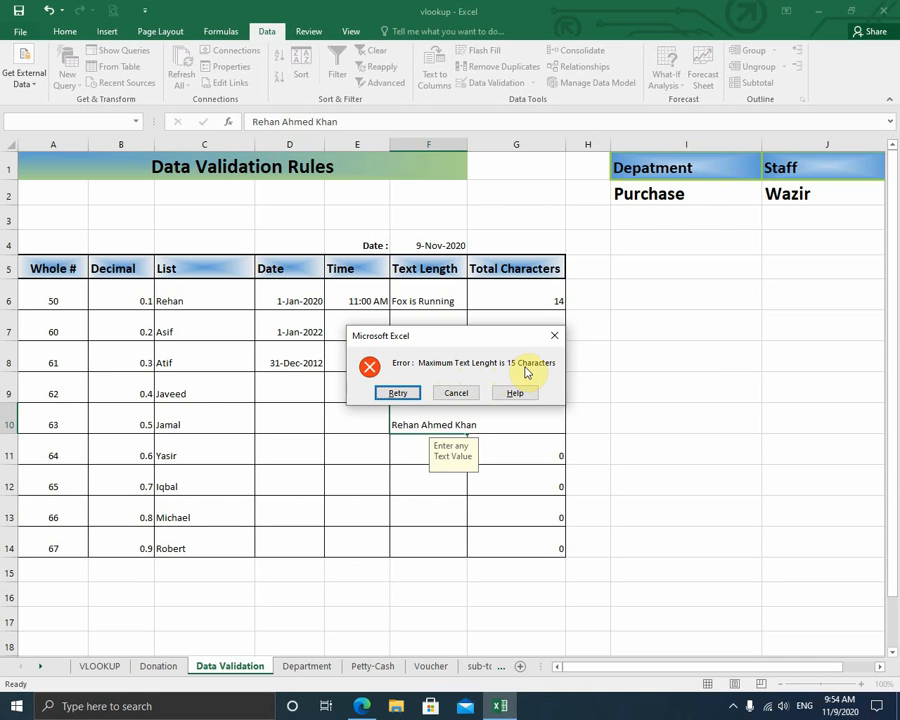
left_click(474, 397)
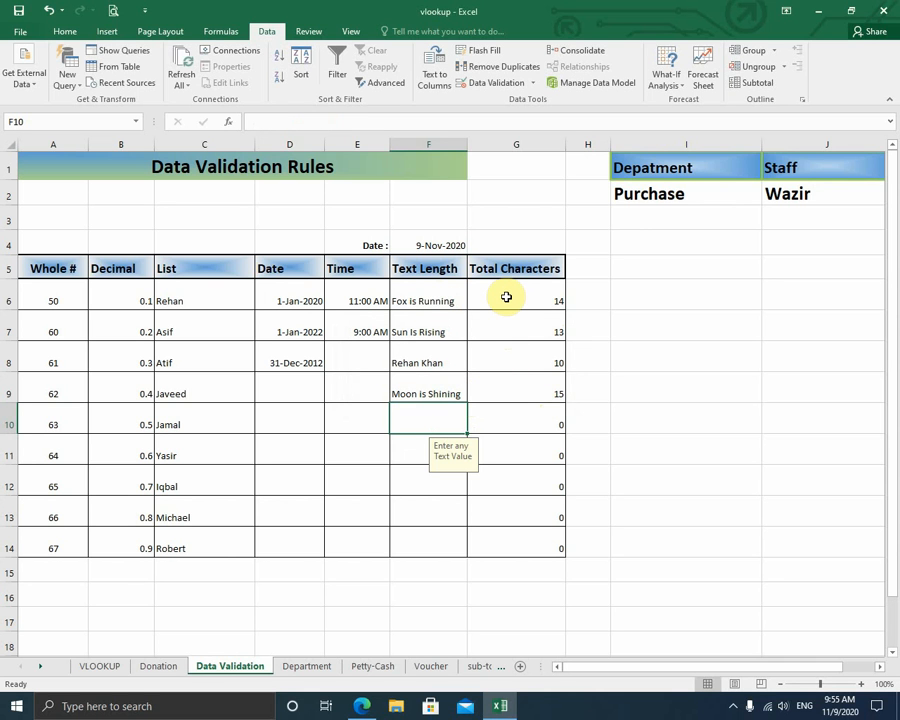
left_click_drag(506, 297, 520, 541)
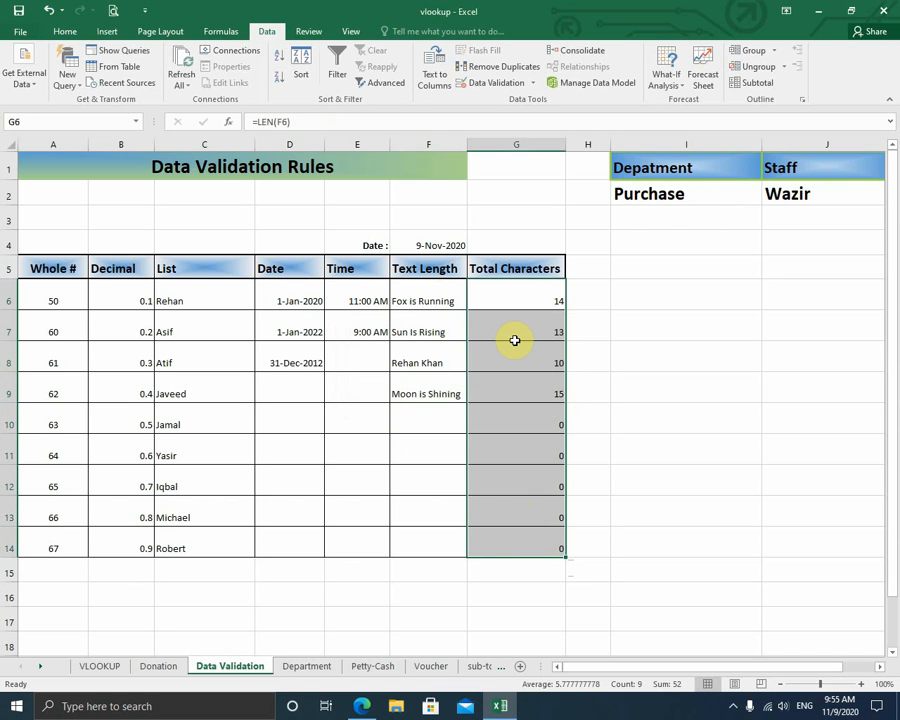
left_click(624, 313)
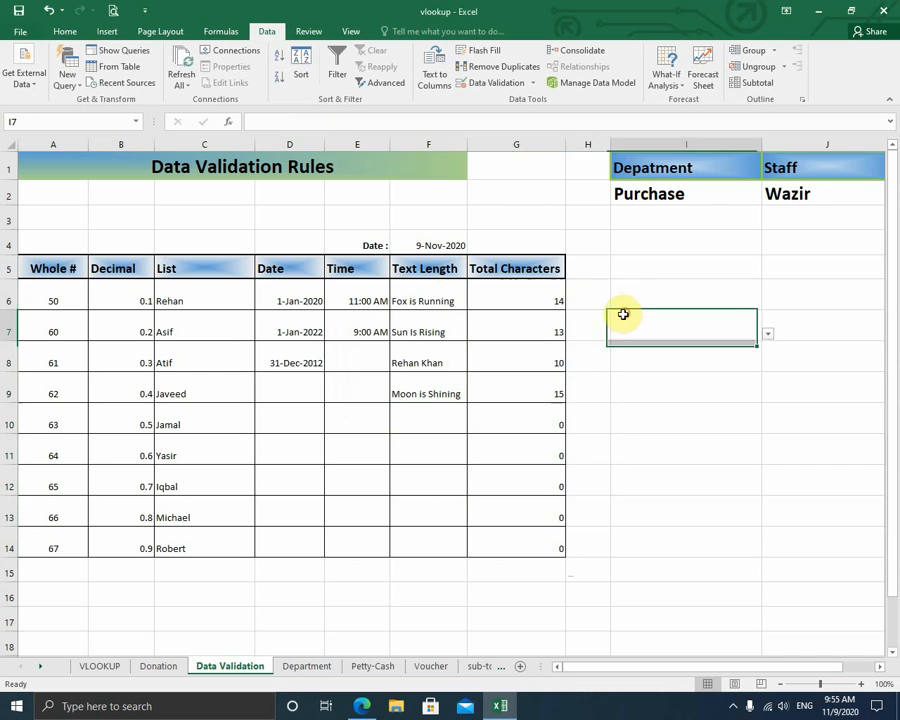
left_click(527, 297)
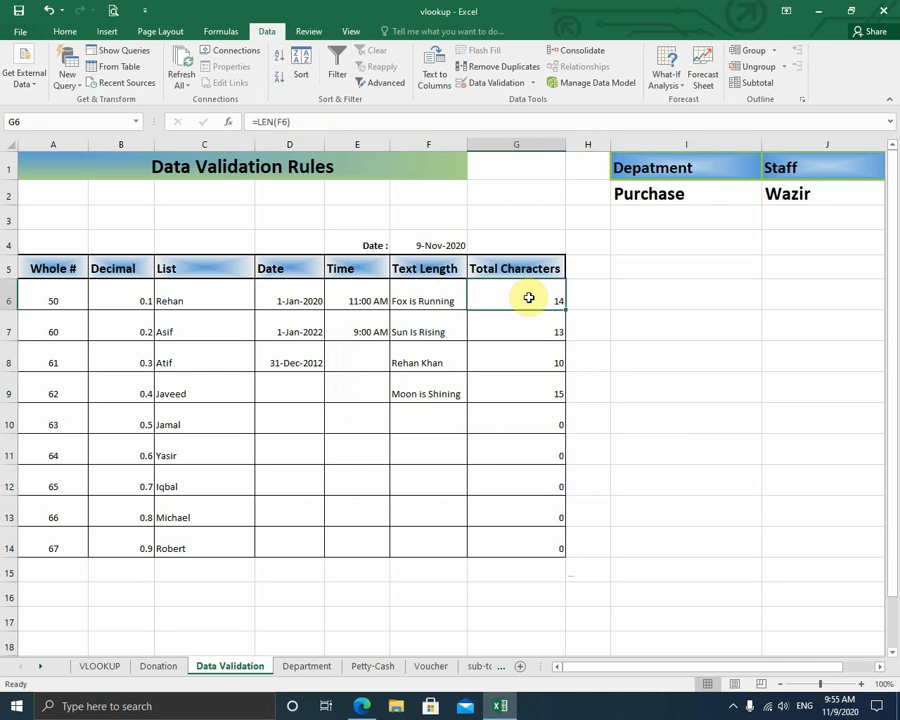
key("Down")
key("Down")
key("Down")
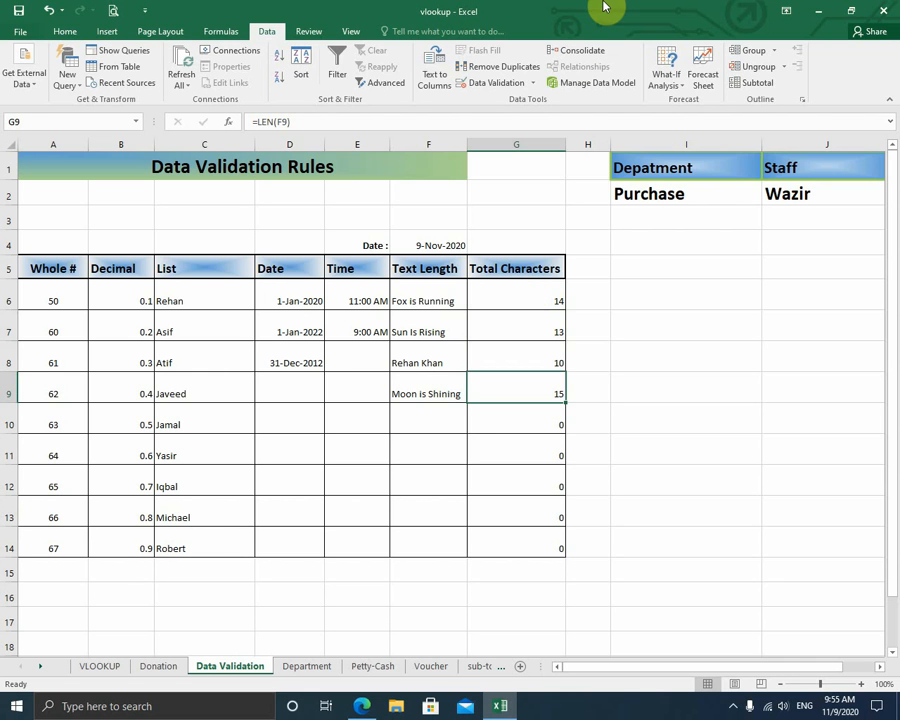
- Choose Admin in I2's Department dropdown and check J2's Admin staff choices
left_click(643, 171)
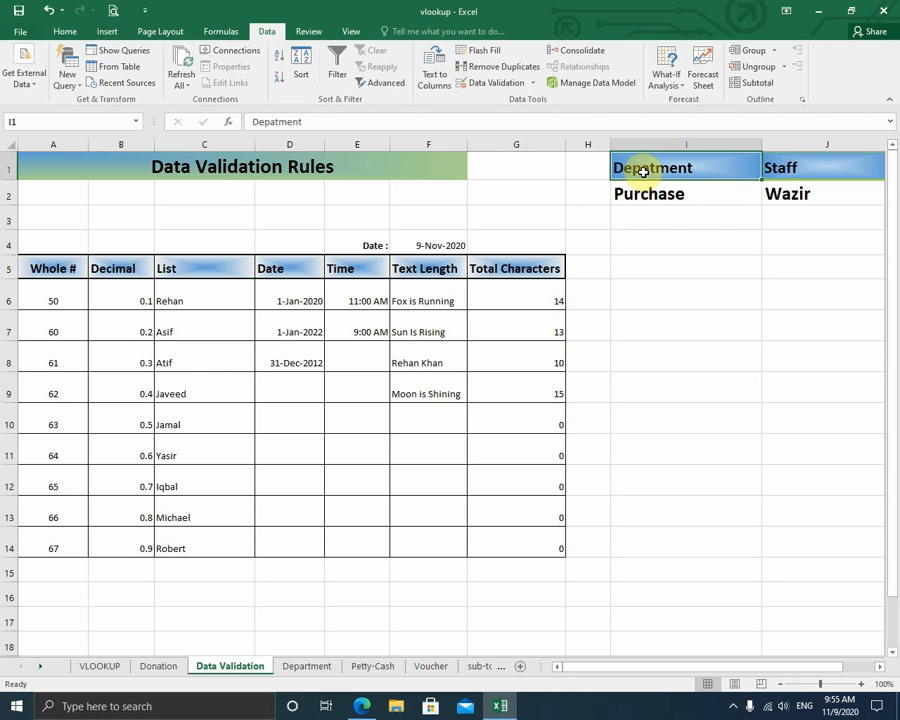
left_click(777, 169)
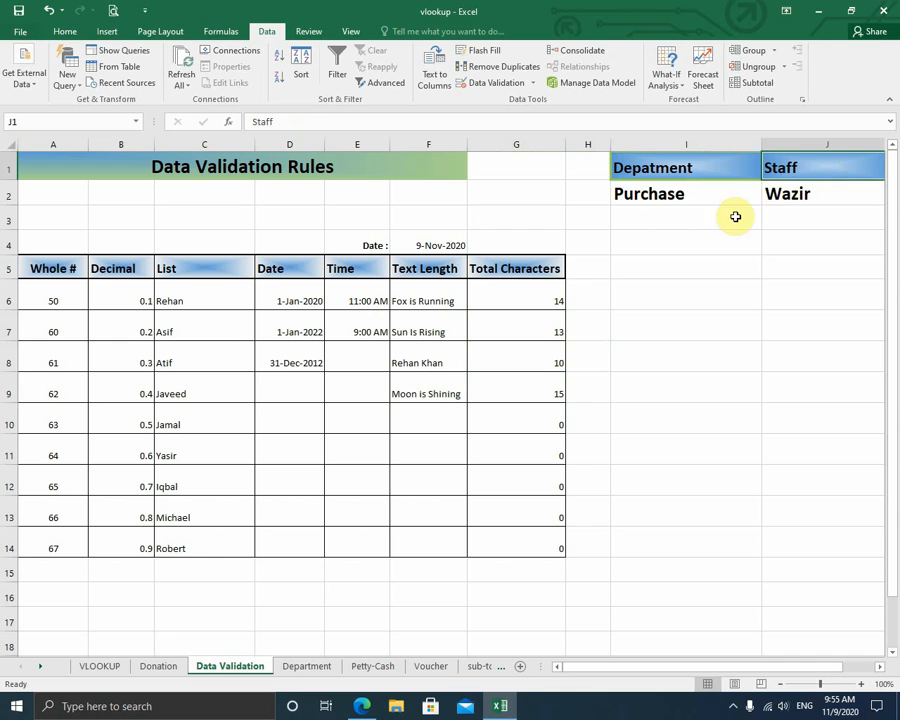
left_click(679, 195)
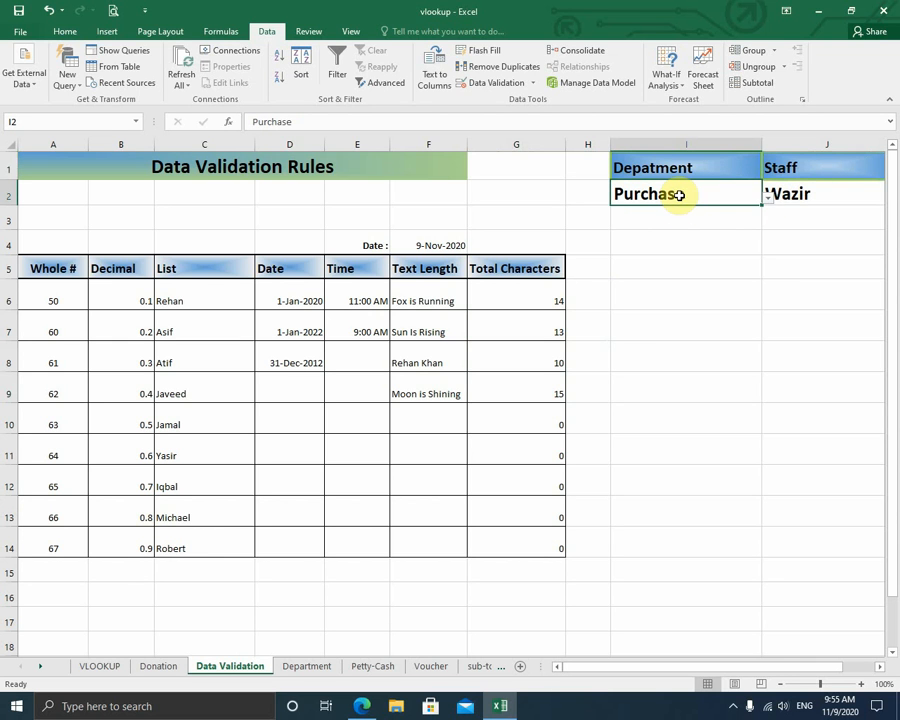
left_click(770, 198)
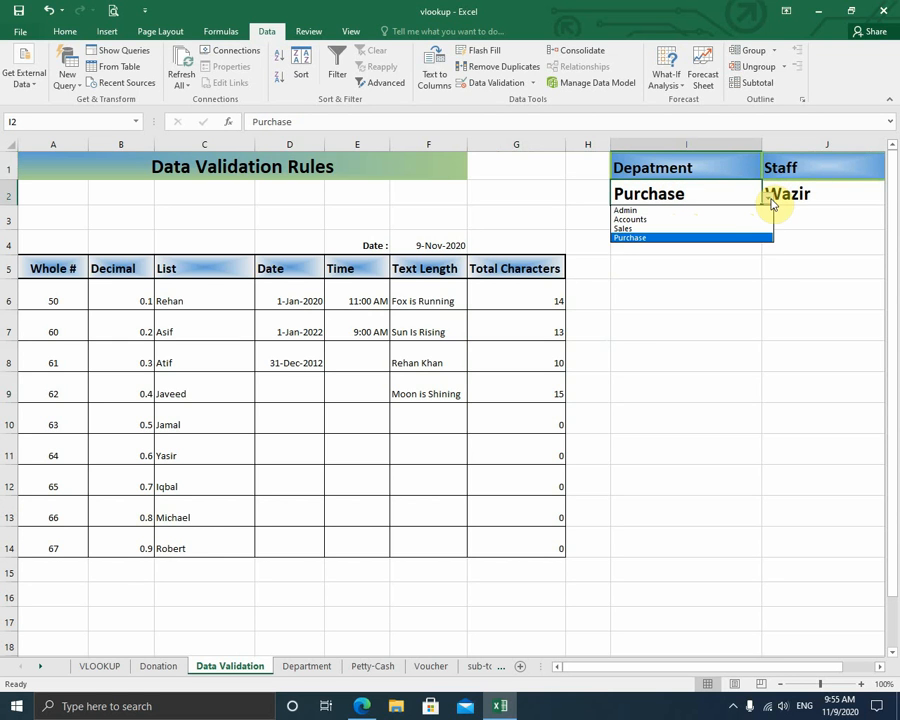
left_click(719, 209)
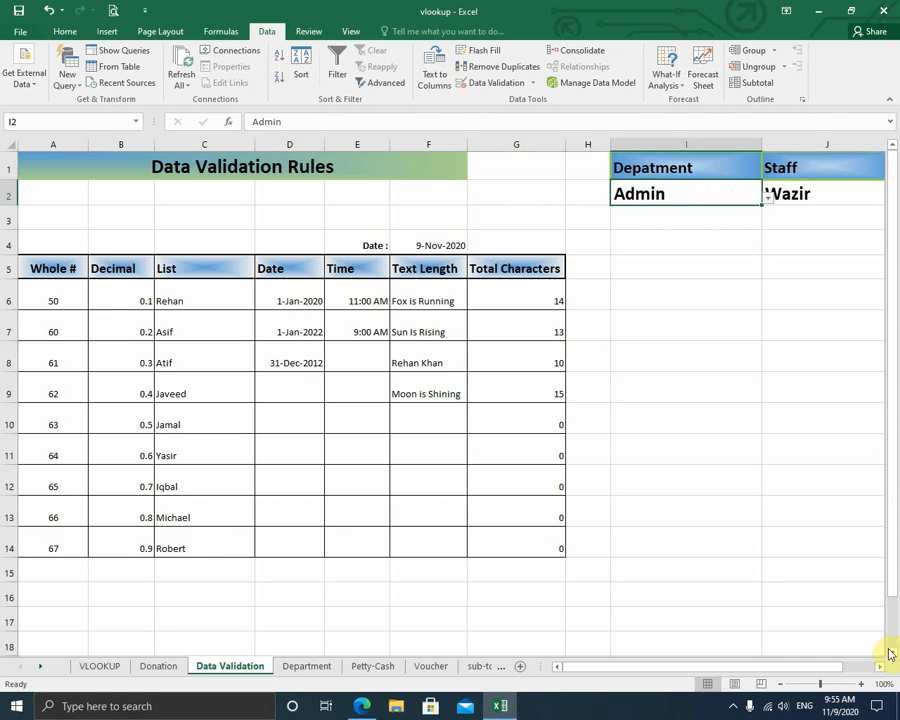
left_click(880, 672)
left_click(880, 672)
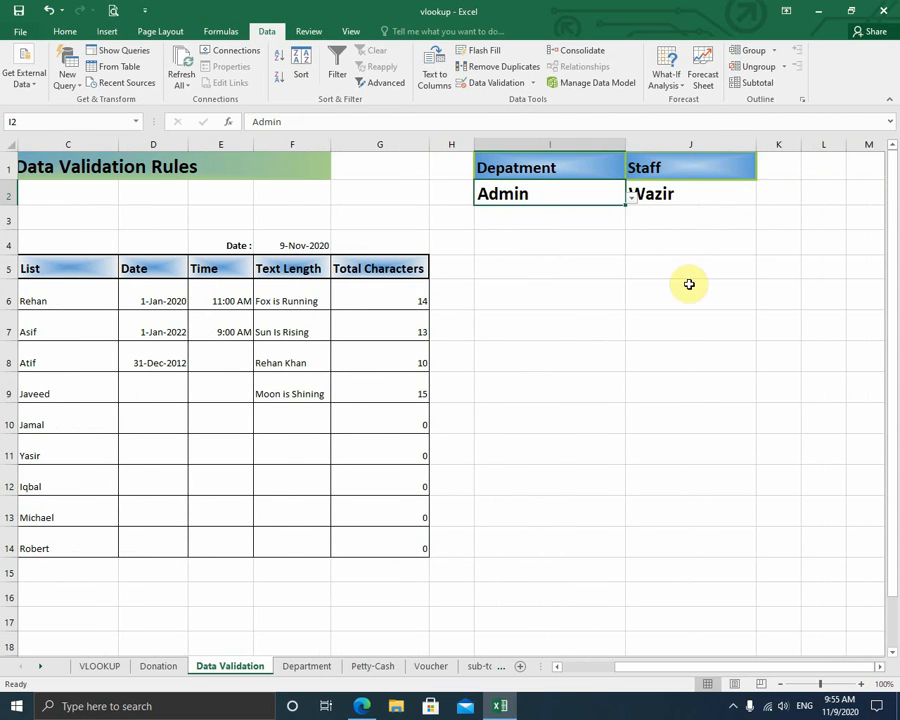
left_click(711, 194)
left_click(763, 199)
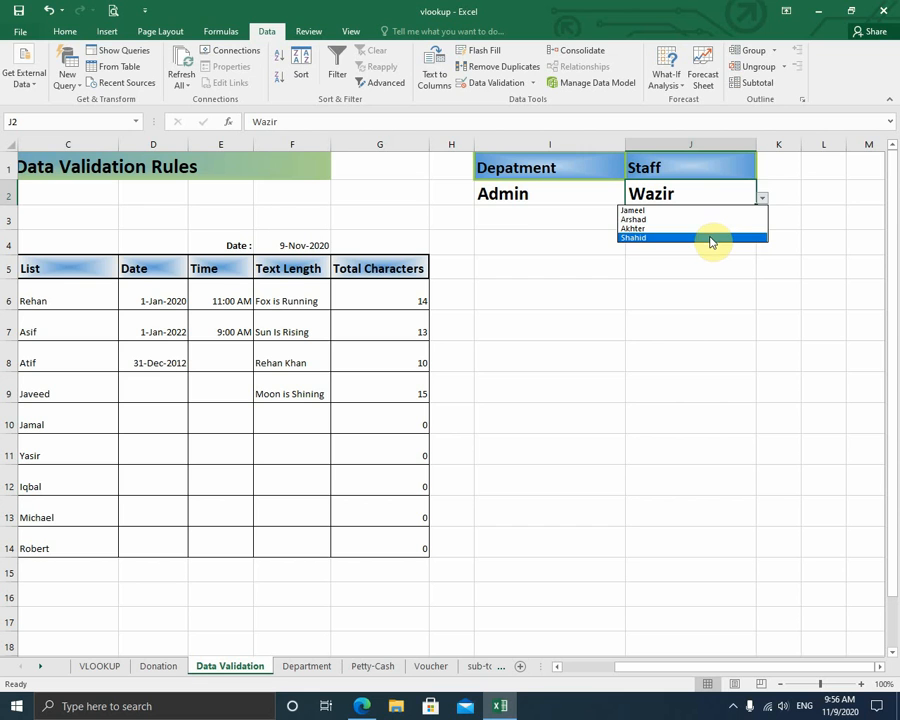
left_click(516, 194)
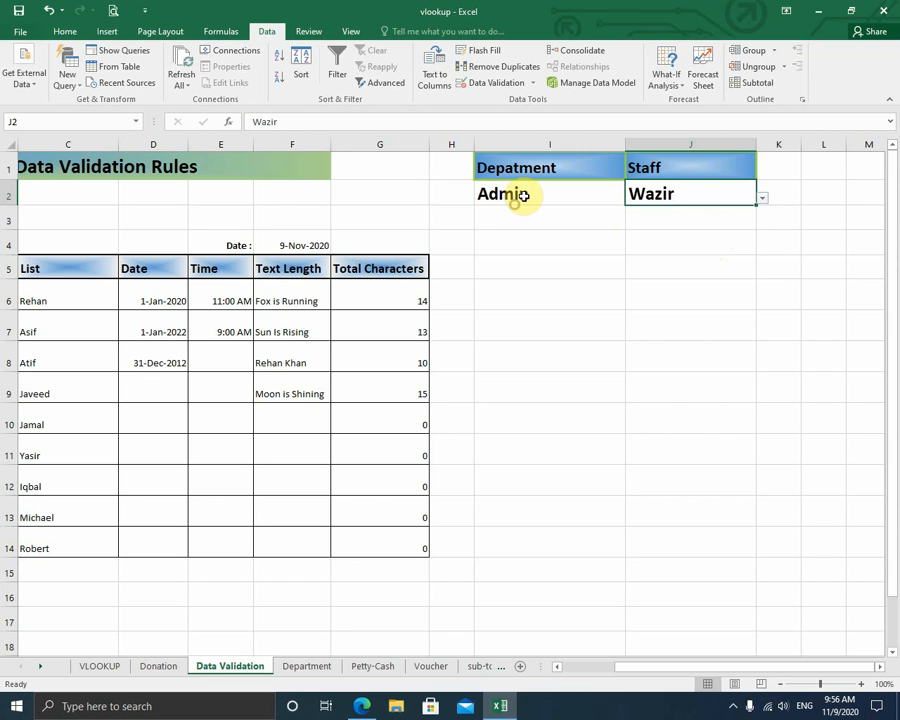
- Switch I2 to Sales, check J2's Sales staff list, then view the Department sheet
left_click(631, 198)
left_click(547, 232)
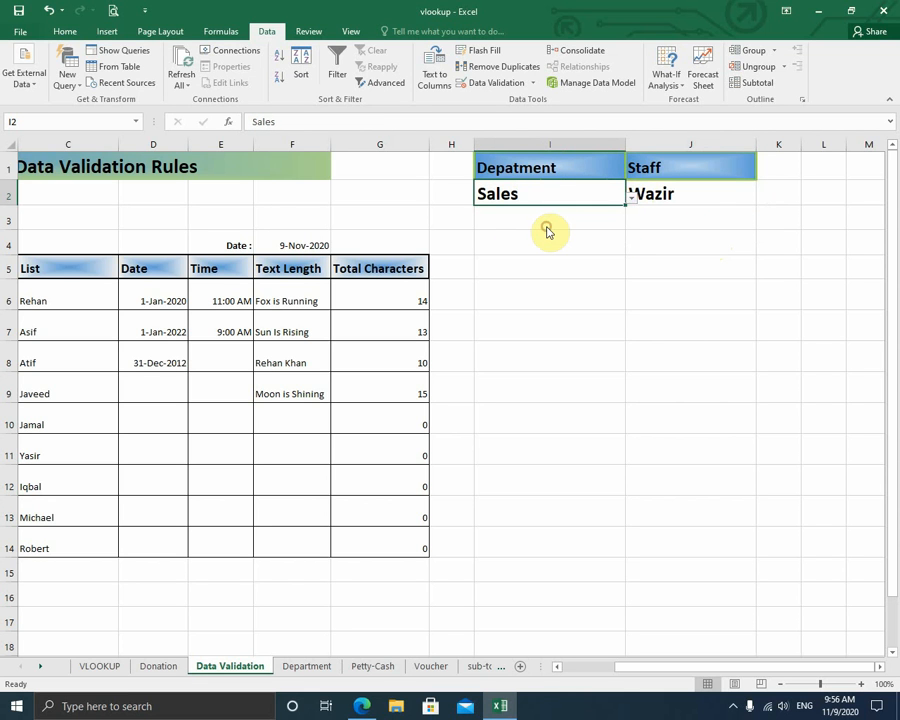
left_click(700, 194)
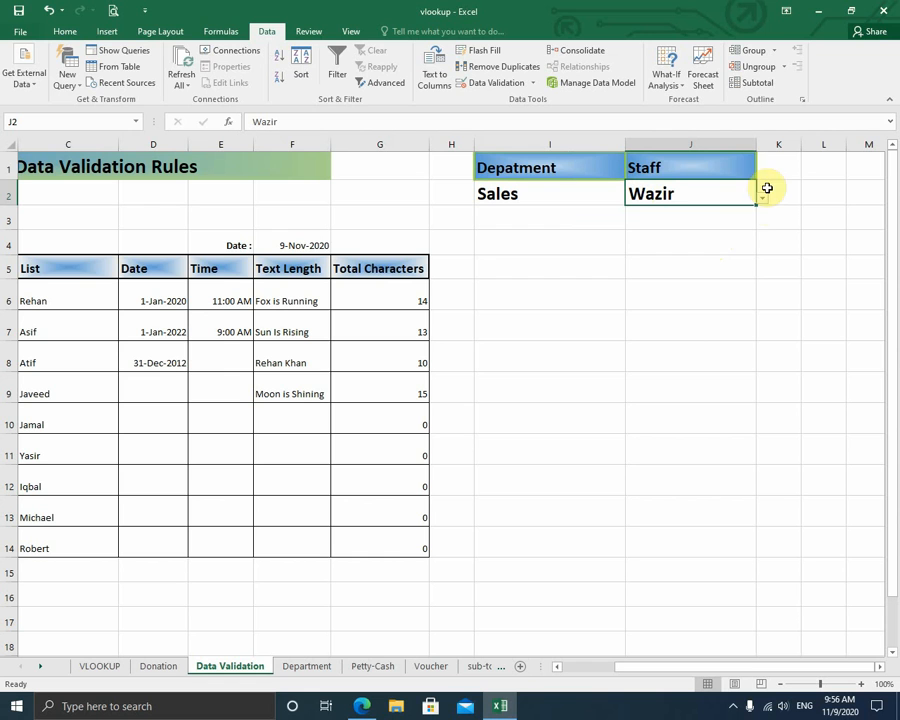
left_click(763, 201)
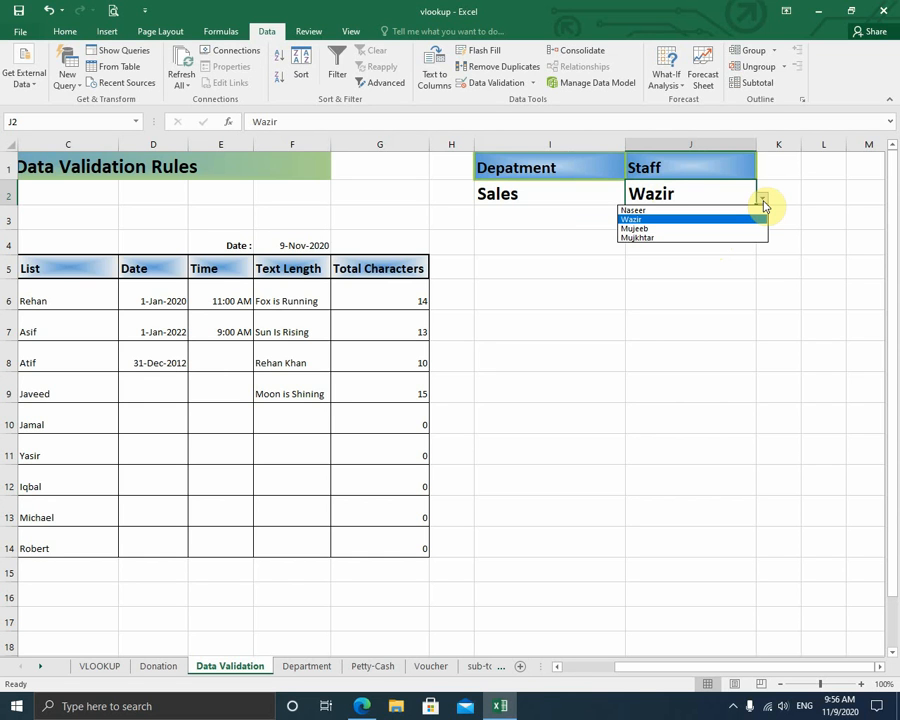
left_click(763, 205)
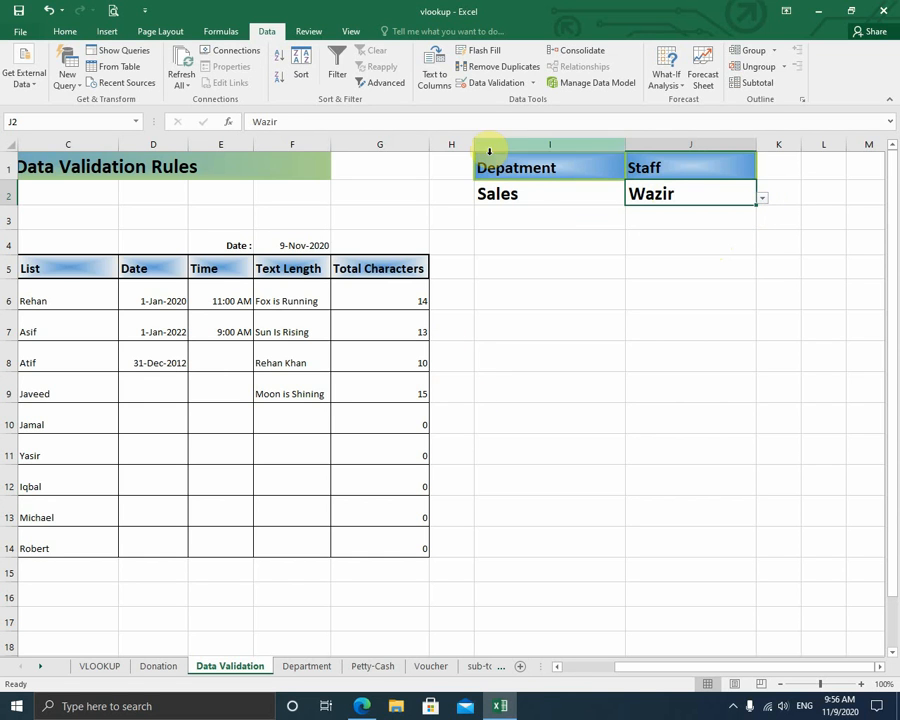
left_click(528, 188)
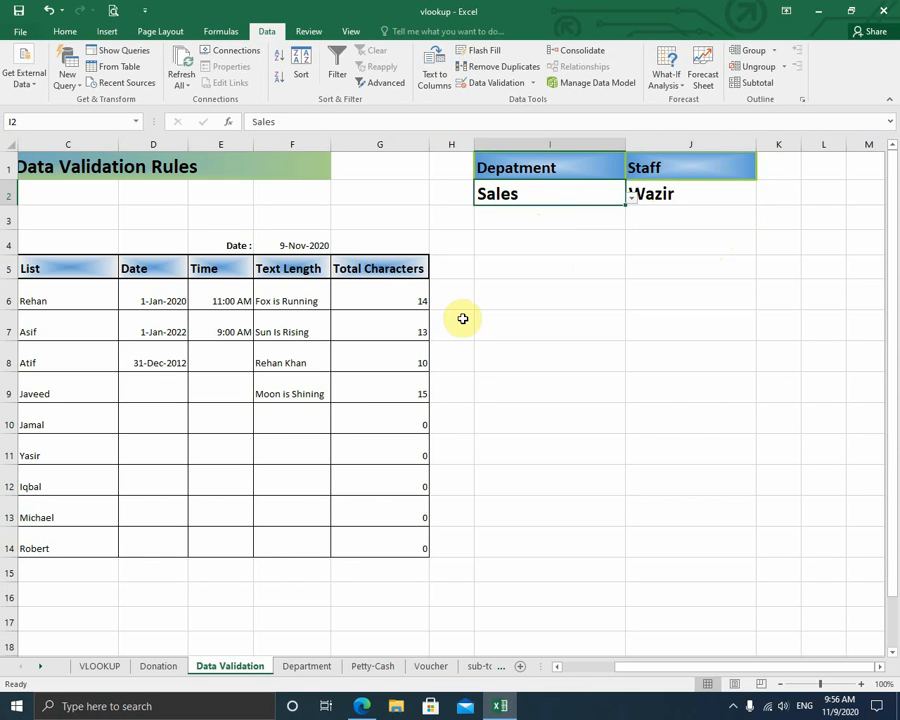
left_click(302, 666)
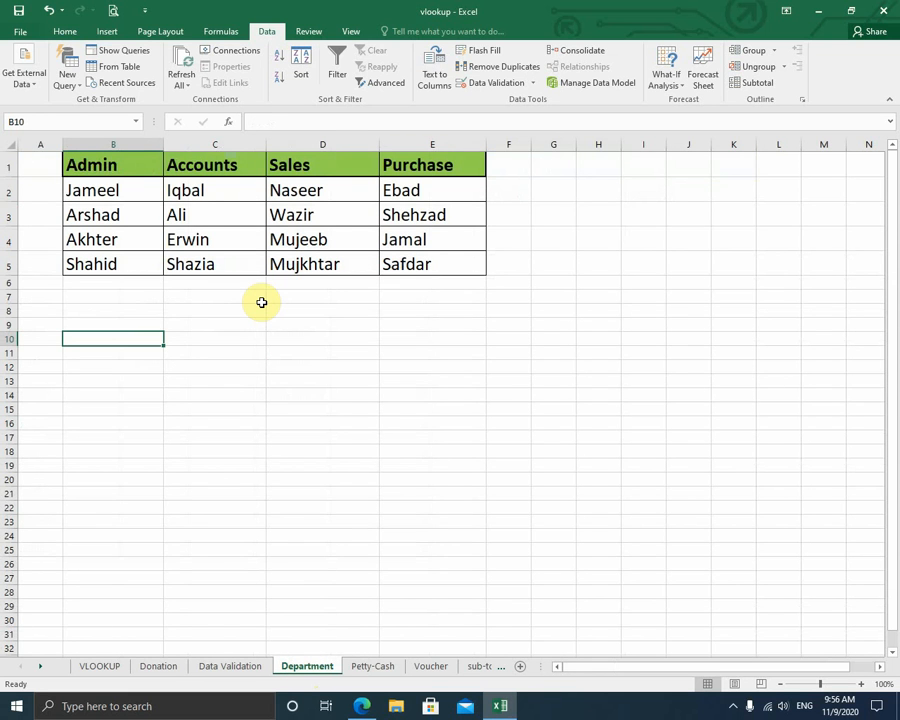
- Check the department headers B1:E1 and Admin names, then return to Data Validation
left_click_drag(101, 165, 435, 164)
left_click(121, 184)
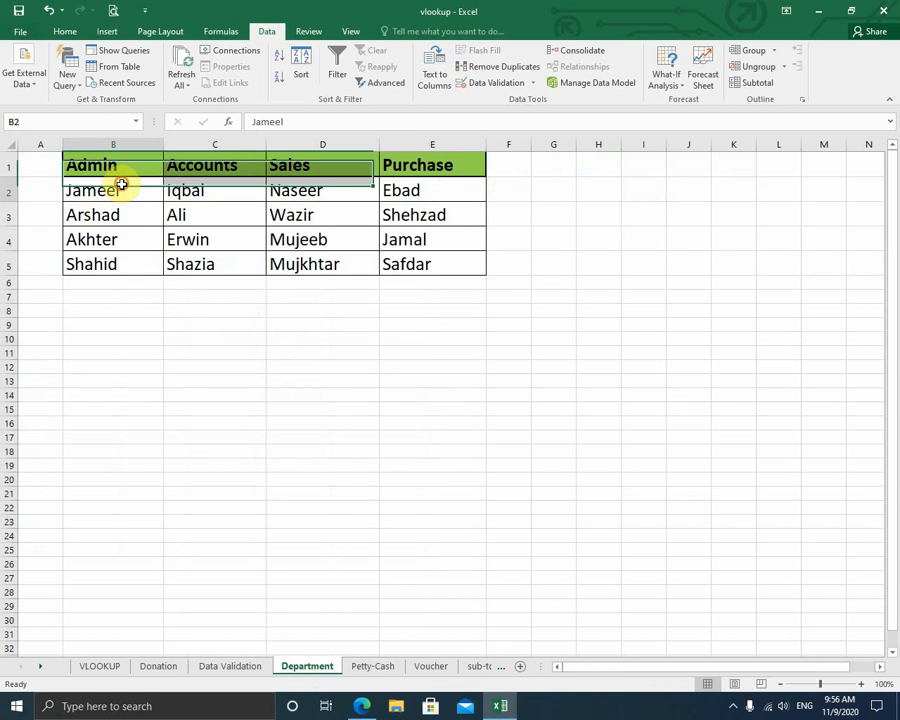
left_click_drag(121, 184, 115, 466)
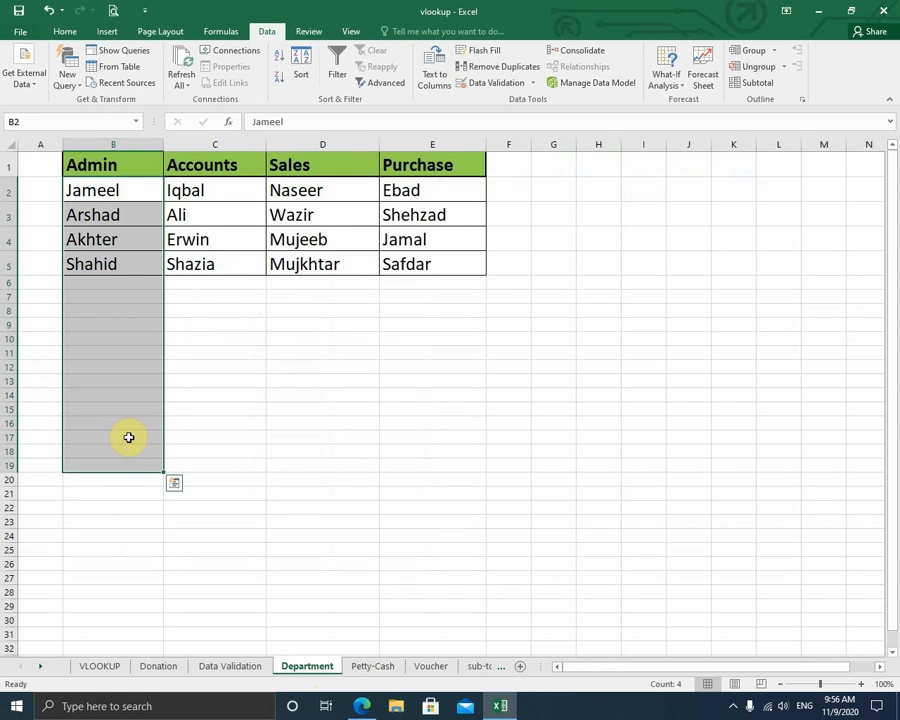
left_click(245, 323)
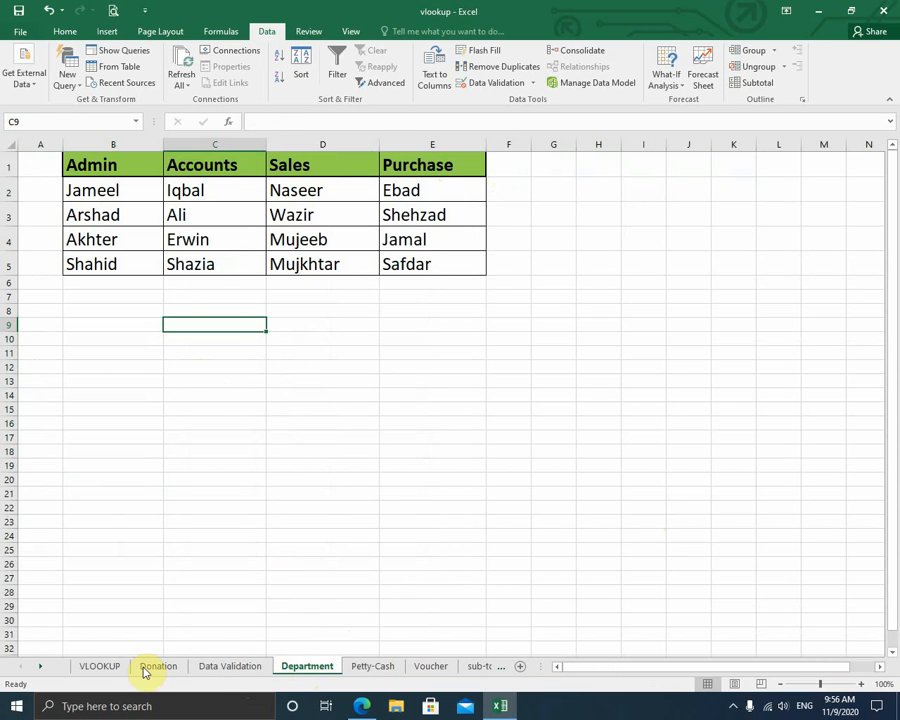
left_click(237, 667)
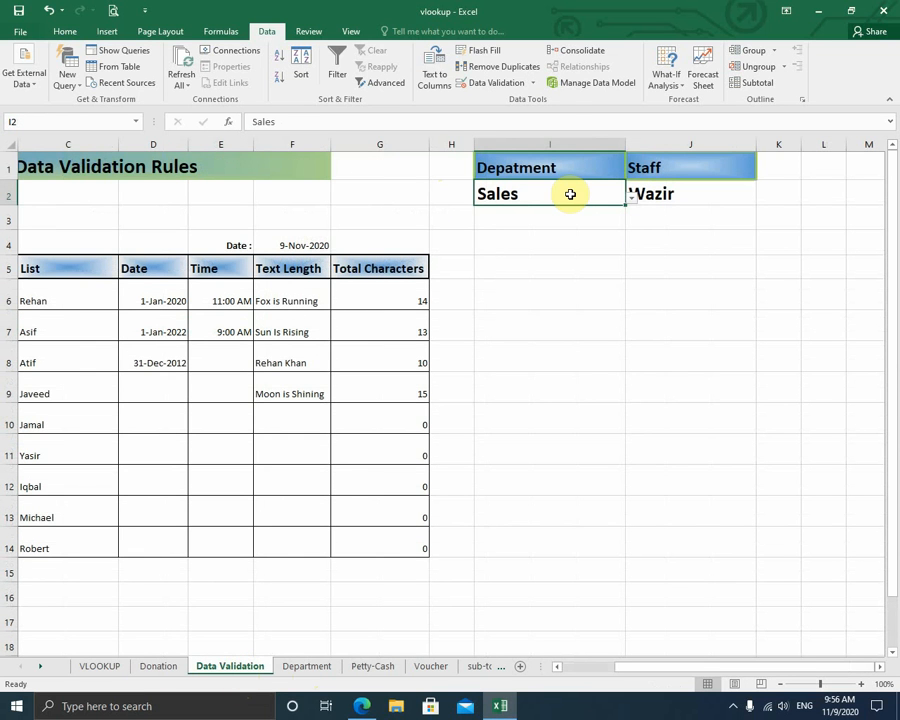
- Confirm I2's list source is =Department!$B$1:$E$1 and recheck its dropdown
left_click(524, 83)
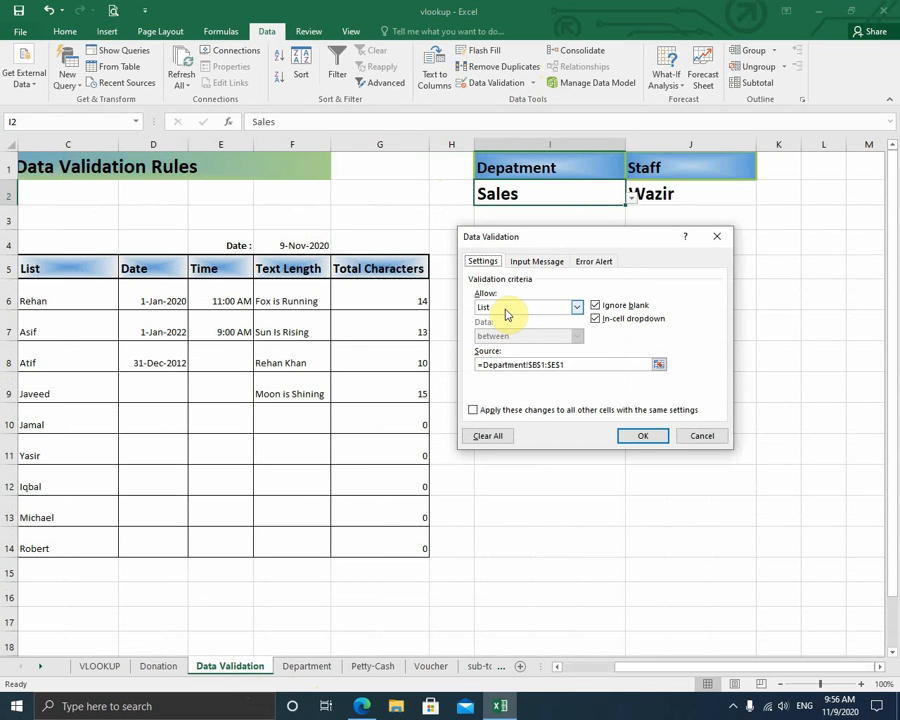
left_click(582, 364)
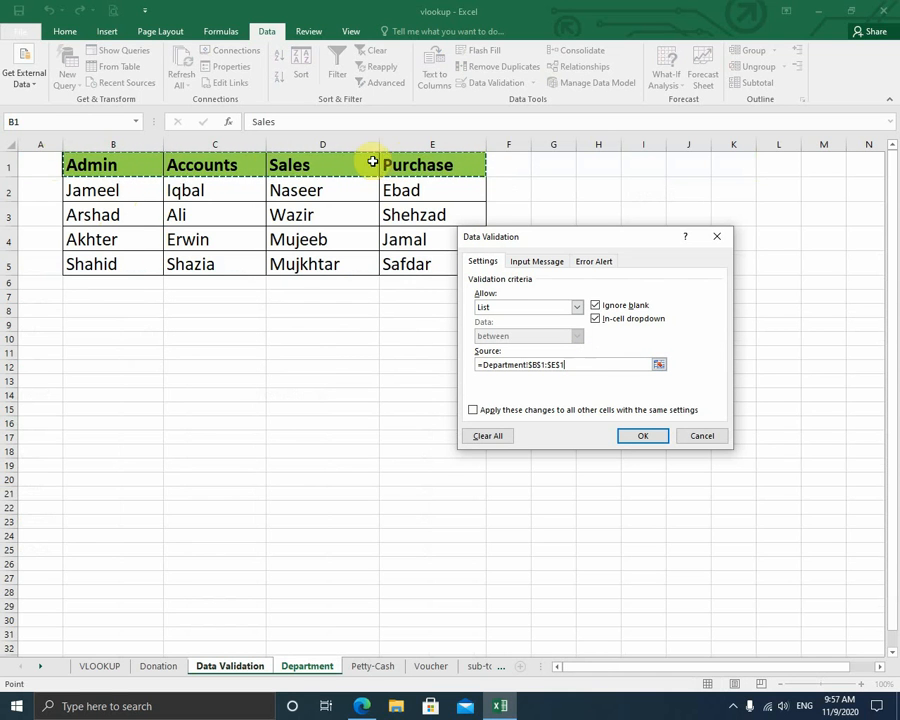
left_click(643, 437)
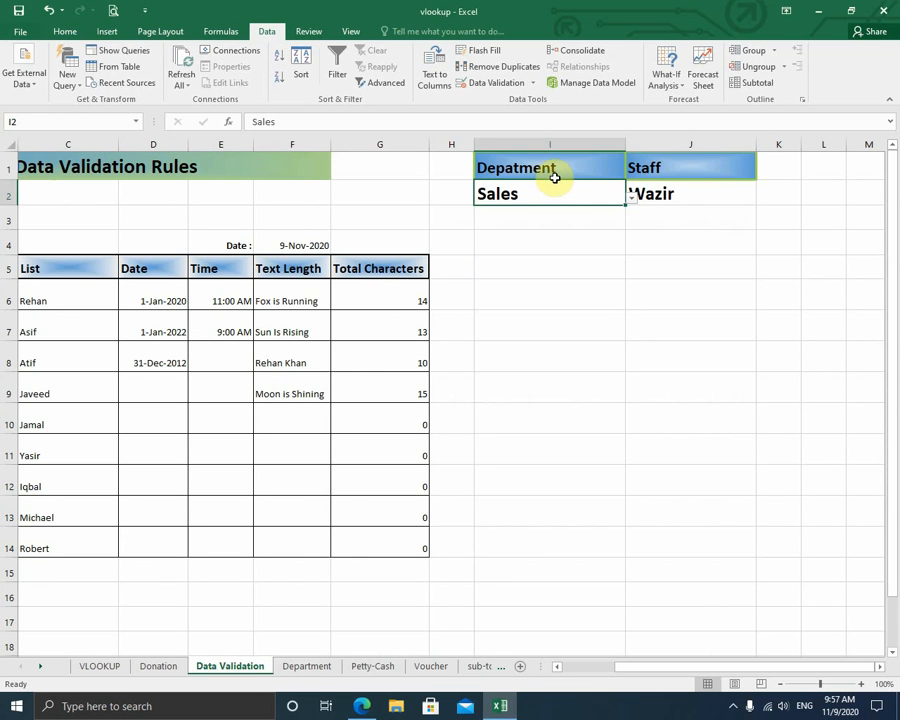
left_click(631, 200)
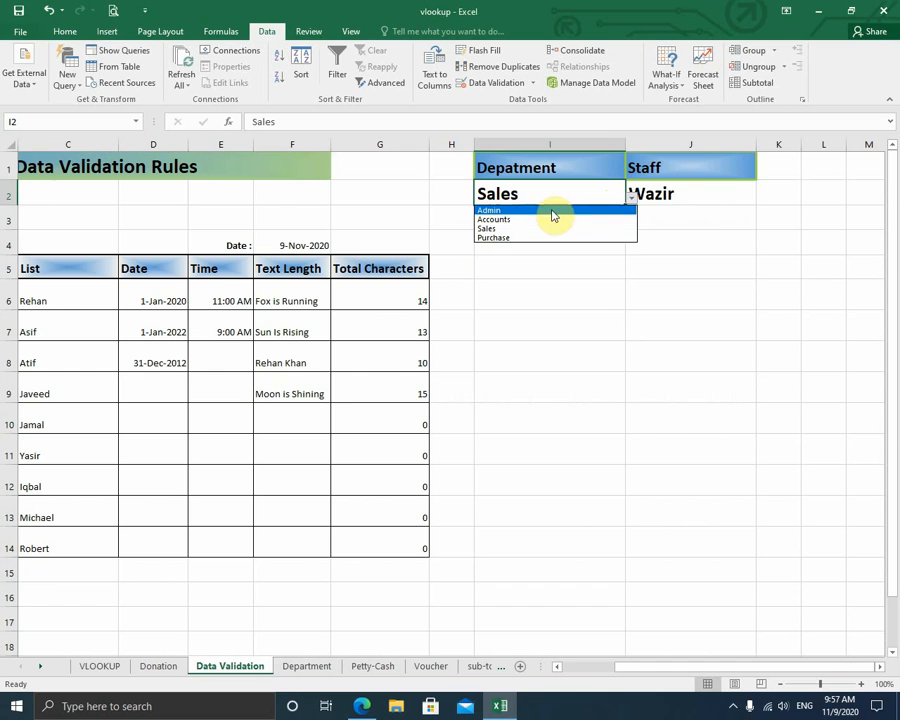
left_click(668, 195)
left_click(668, 195)
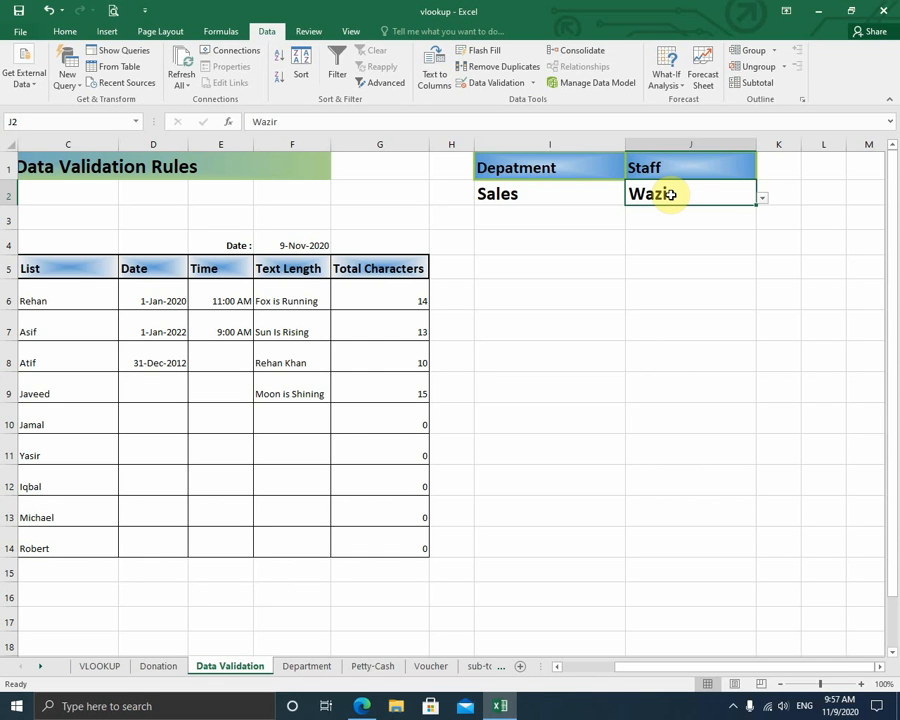
left_click(496, 83)
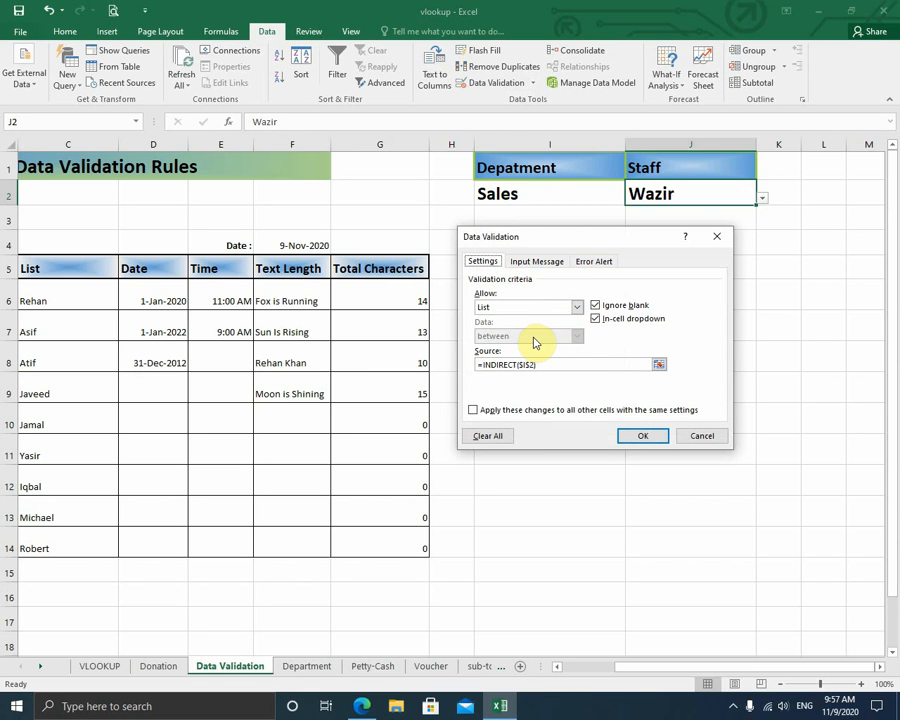
left_click(544, 363)
key("ctrl+Page_Down")
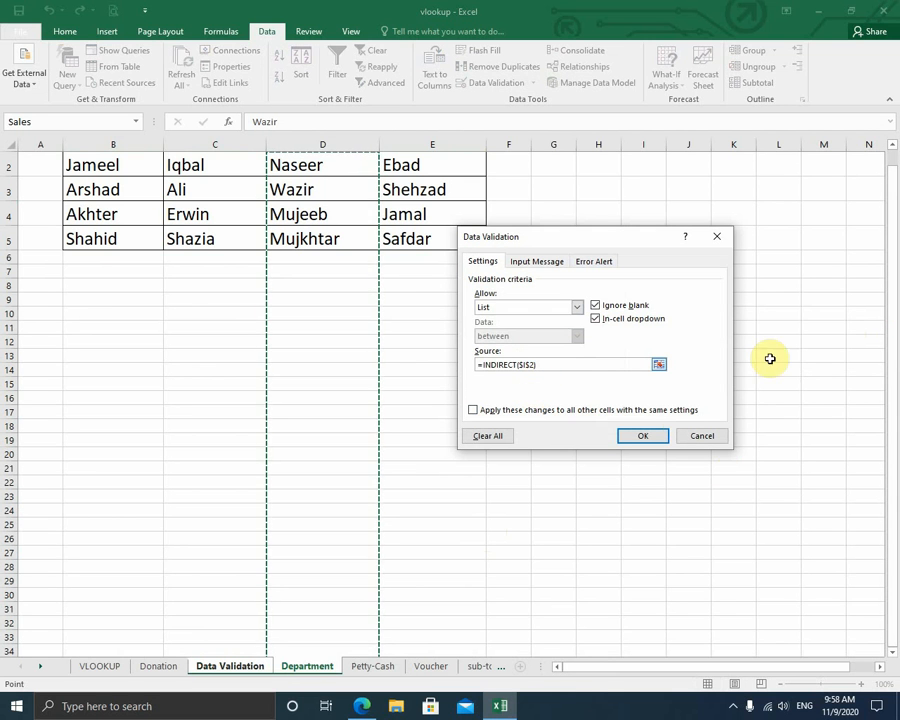
left_click_drag(892, 318, 890, 283)
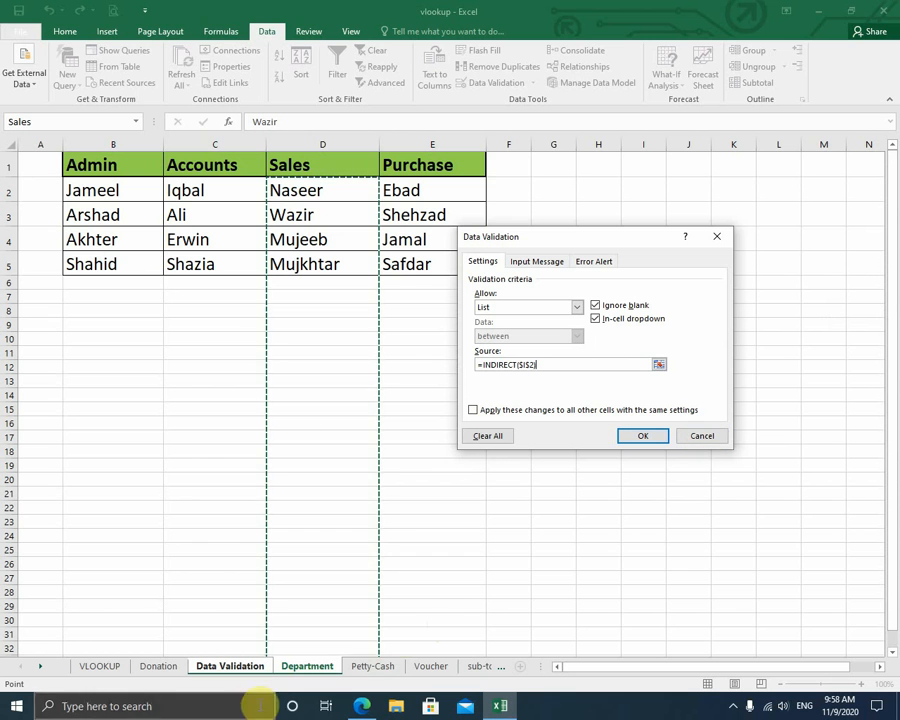
left_click(311, 670)
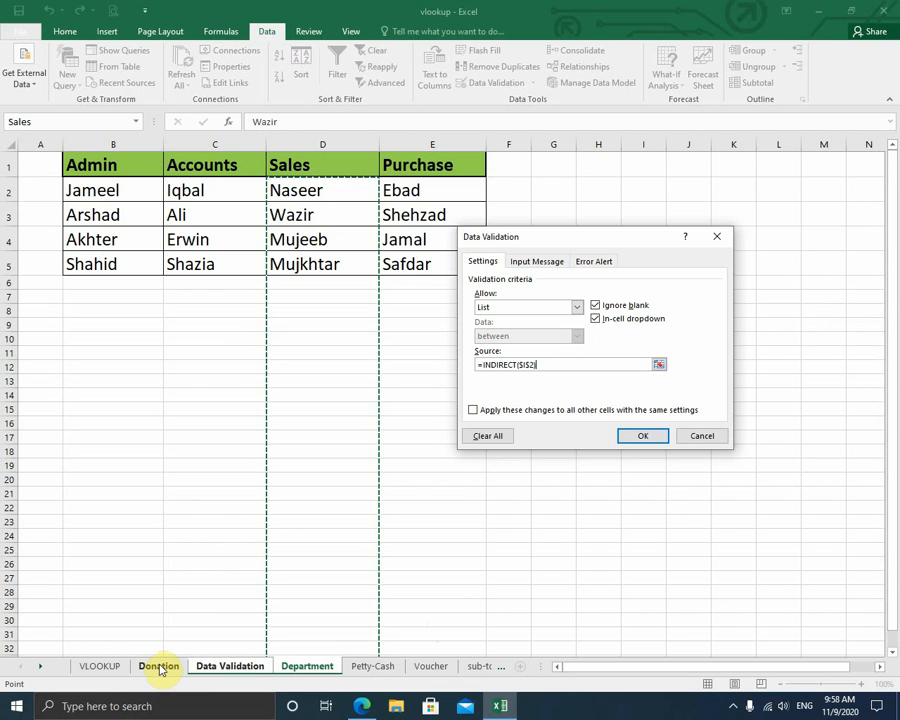
left_click(456, 568)
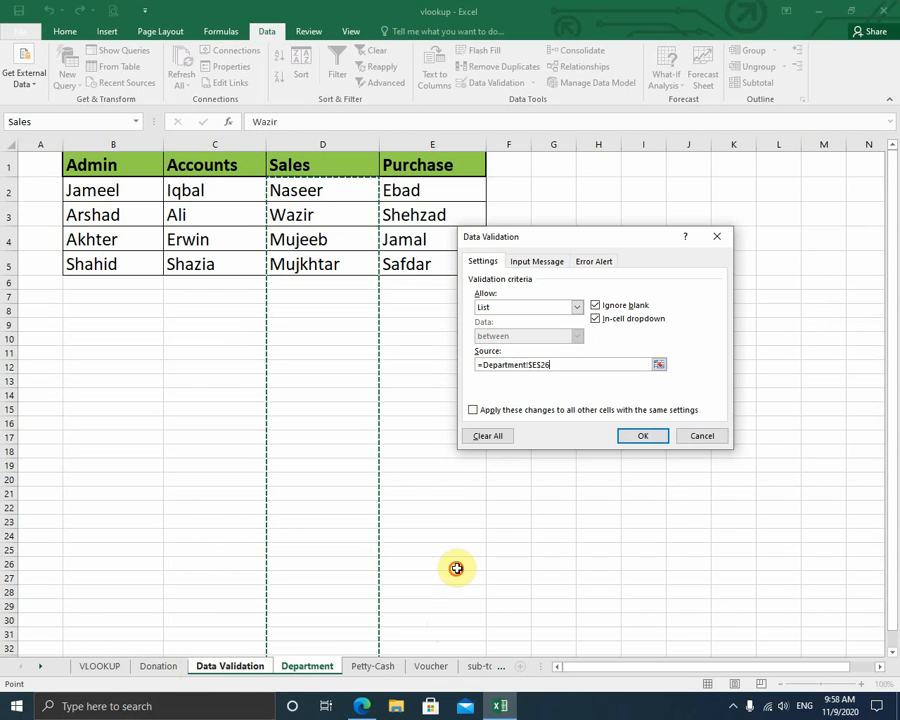
left_click(238, 667)
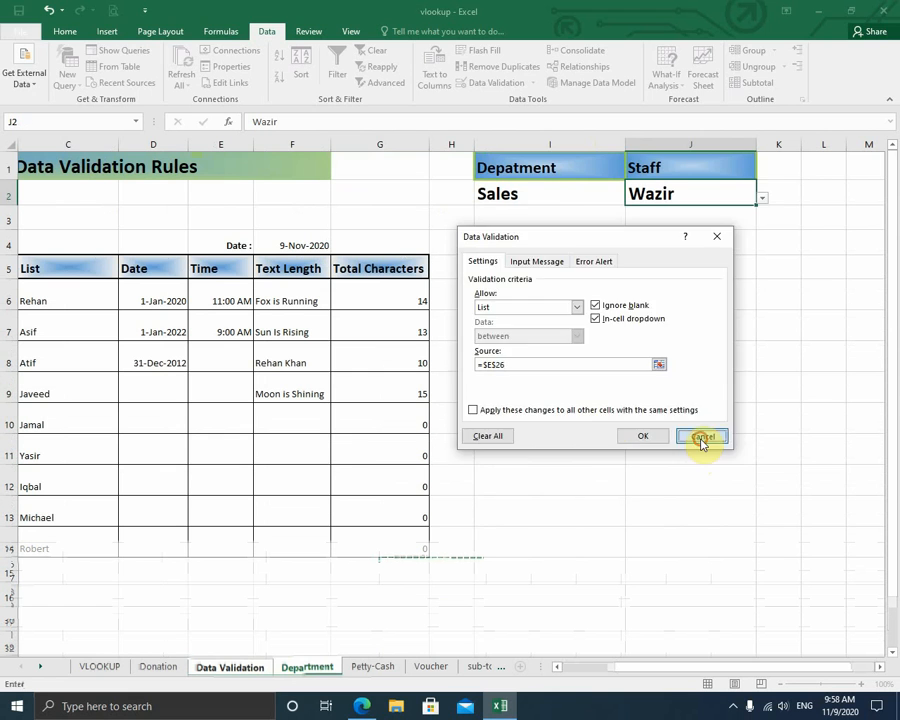
left_click(702, 436)
left_click(548, 199)
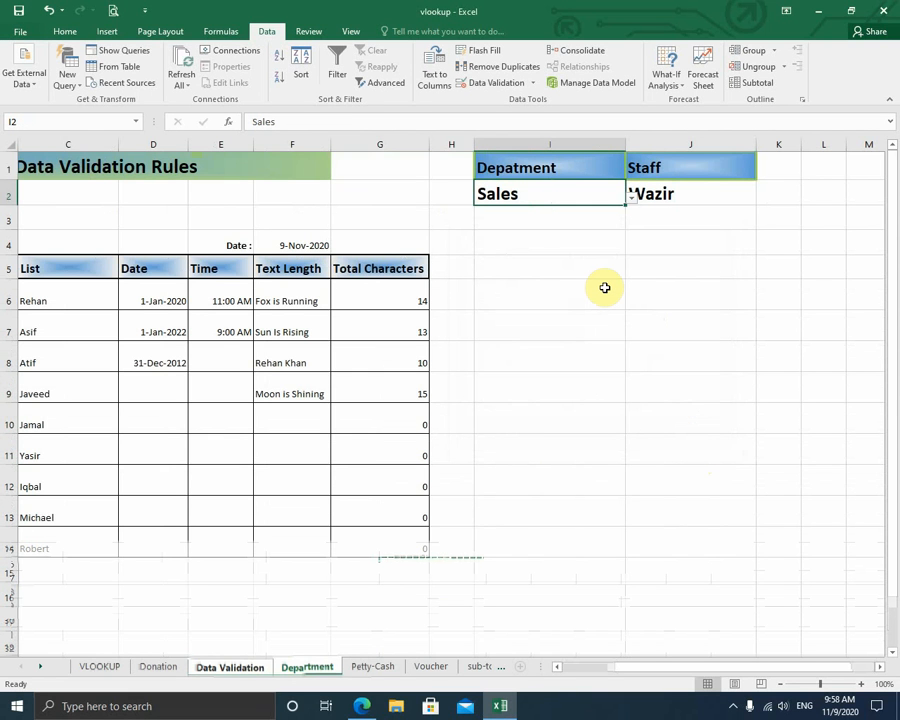